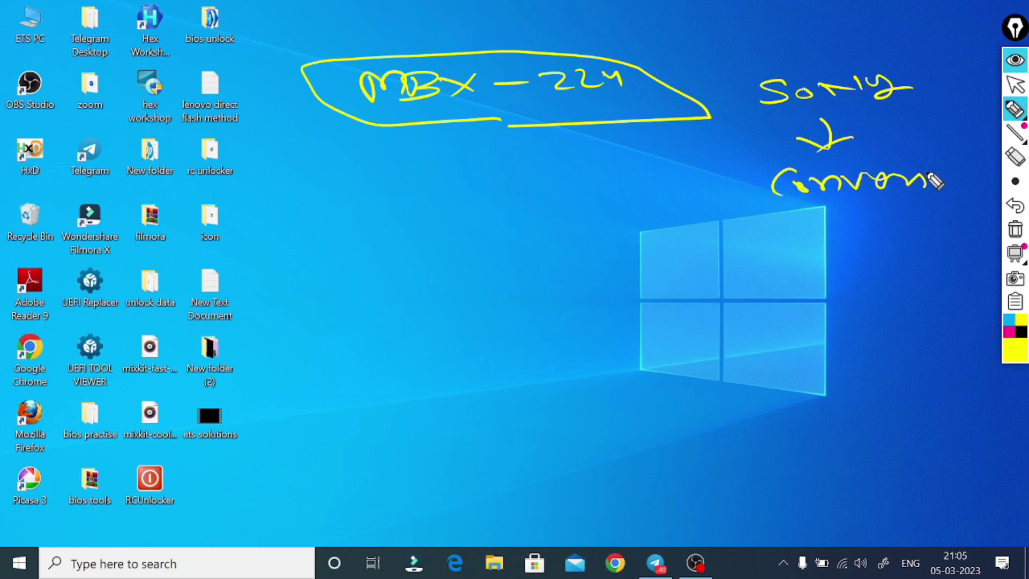
Step: Finish the handwritten word "Conversion" below "Sony", box it, and draw an arrow pointing away from it towards the desktop's centre
mouse_move(831, 213)
left_mouse_down()
mouse_move(1014, 161)
mouse_move(717, 195)
mouse_move(836, 213)
left_mouse_up()
mouse_move(733, 202)
left_mouse_down()
mouse_move(548, 230)
mouse_move(544, 239)
left_mouse_up()
left_click_drag(551, 223, 558, 247)
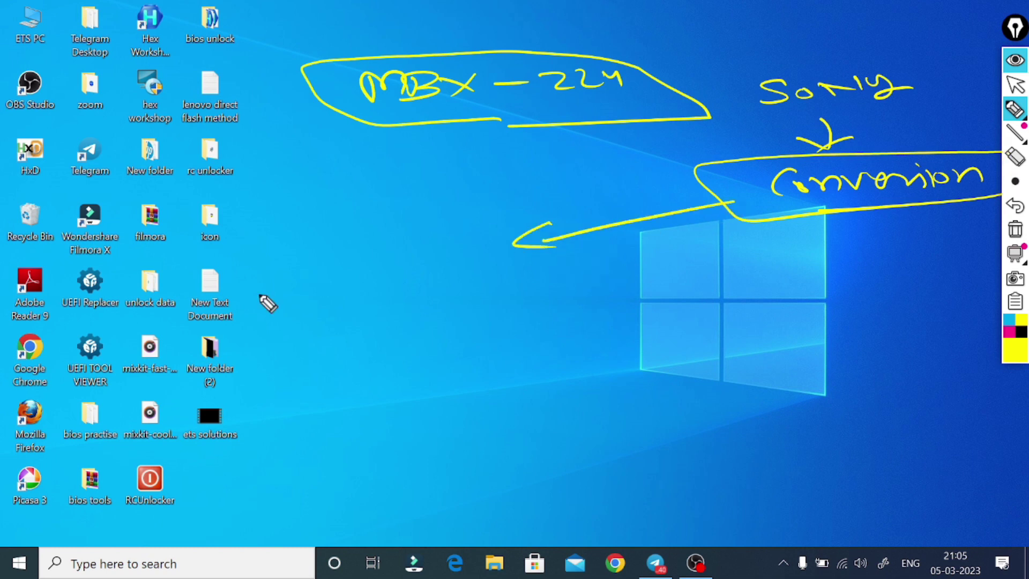
Step: Handwrite an underlined "Practical" under the arrow, linked by a downward arrow to an underlined "Display"
mouse_move(357, 284)
left_mouse_down()
mouse_move(423, 291)
mouse_move(541, 265)
left_mouse_up()
left_click_drag(351, 316, 545, 284)
left_click_drag(459, 303, 485, 333)
left_click_drag(453, 329, 504, 322)
mouse_move(418, 375)
left_mouse_down()
mouse_move(423, 399)
mouse_move(494, 374)
mouse_move(579, 363)
mouse_move(583, 353)
left_mouse_up()
left_click_drag(399, 402, 613, 369)
left_click(621, 364)
Step: Handwrite "100%" with "Sure" beside it, and add a downward arrow leading to the note "Graphic Ka iss"
mouse_move(720, 274)
left_mouse_down()
mouse_move(724, 303)
mouse_move(750, 289)
mouse_move(807, 292)
left_mouse_up()
left_click(816, 283)
mouse_move(960, 271)
left_mouse_down()
mouse_move(923, 292)
mouse_move(1001, 273)
left_mouse_up()
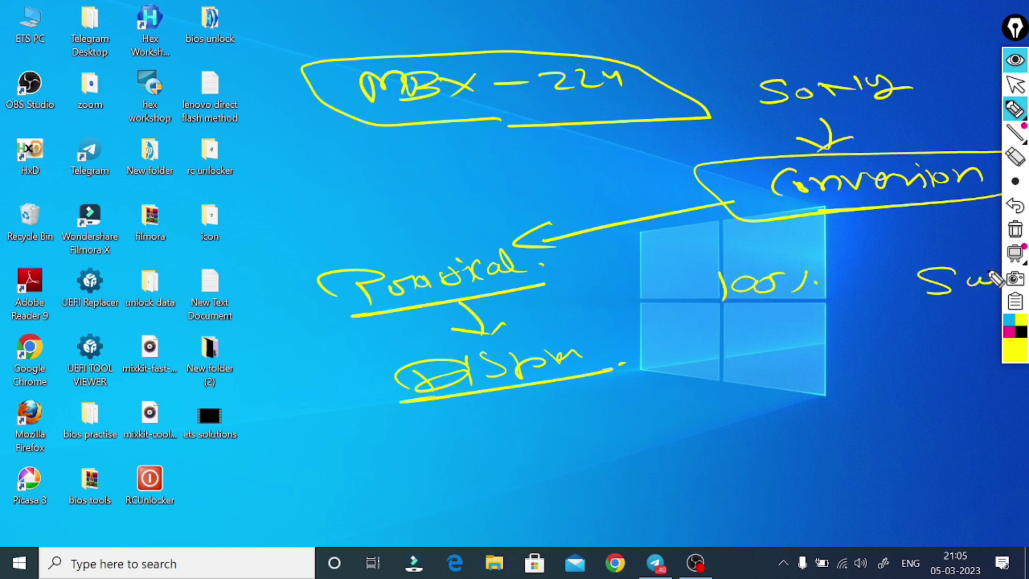
left_click_drag(744, 311, 748, 341)
mouse_move(706, 336)
left_mouse_down()
mouse_move(761, 343)
mouse_move(774, 331)
left_mouse_up()
mouse_move(714, 366)
left_mouse_down()
mouse_move(730, 381)
mouse_move(845, 363)
mouse_move(906, 366)
left_mouse_up()
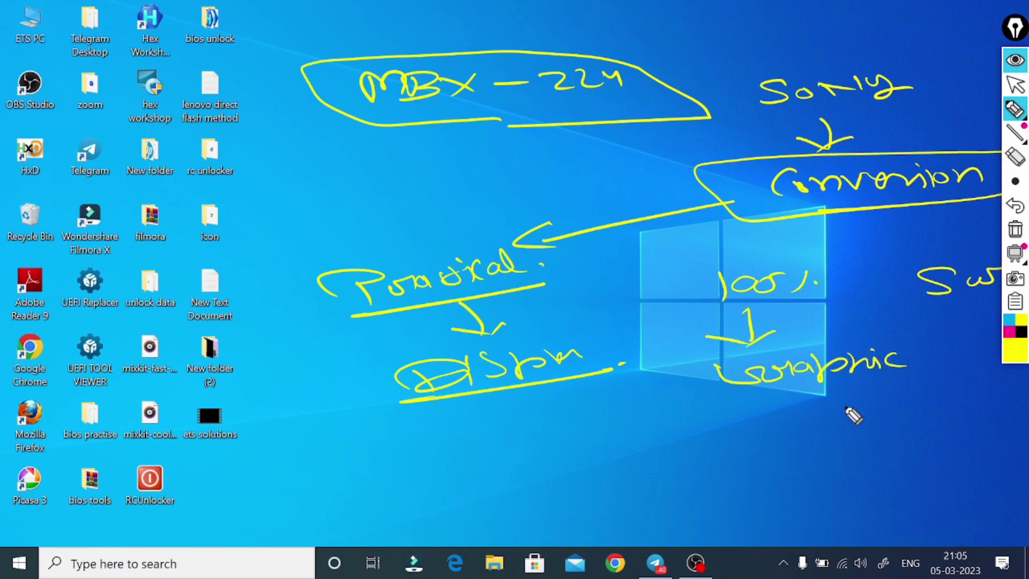
mouse_move(878, 400)
left_mouse_down()
mouse_move(912, 418)
mouse_move(930, 399)
left_mouse_up()
left_click_drag(729, 427, 737, 431)
left_click_drag(732, 447, 812, 445)
Step: Add several emphasis lines below "Display", and bracket, box and underline the "Graphic" note
left_click_drag(430, 463, 567, 443)
left_click(607, 443)
left_click_drag(471, 475, 617, 456)
left_click_drag(476, 488, 652, 472)
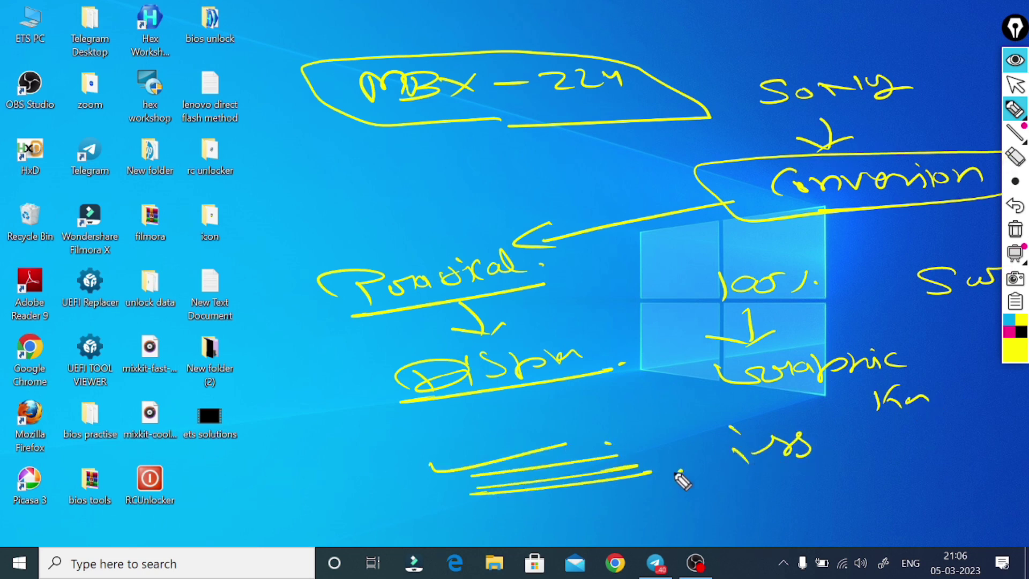
mouse_move(696, 368)
left_mouse_down()
mouse_move(679, 428)
mouse_move(680, 473)
left_mouse_up()
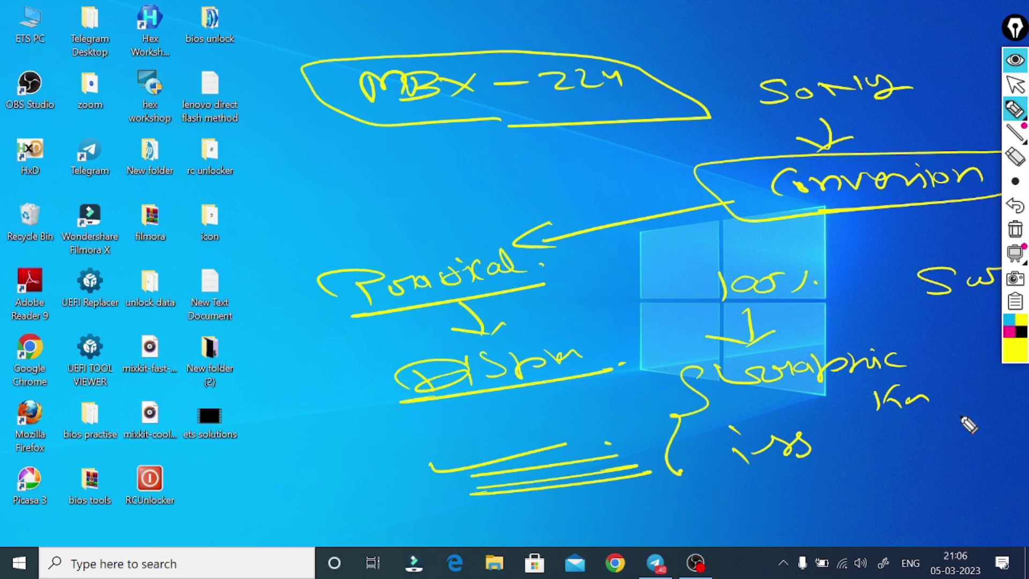
mouse_move(836, 445)
left_mouse_down()
mouse_move(987, 361)
mouse_move(625, 367)
mouse_move(944, 424)
left_mouse_up()
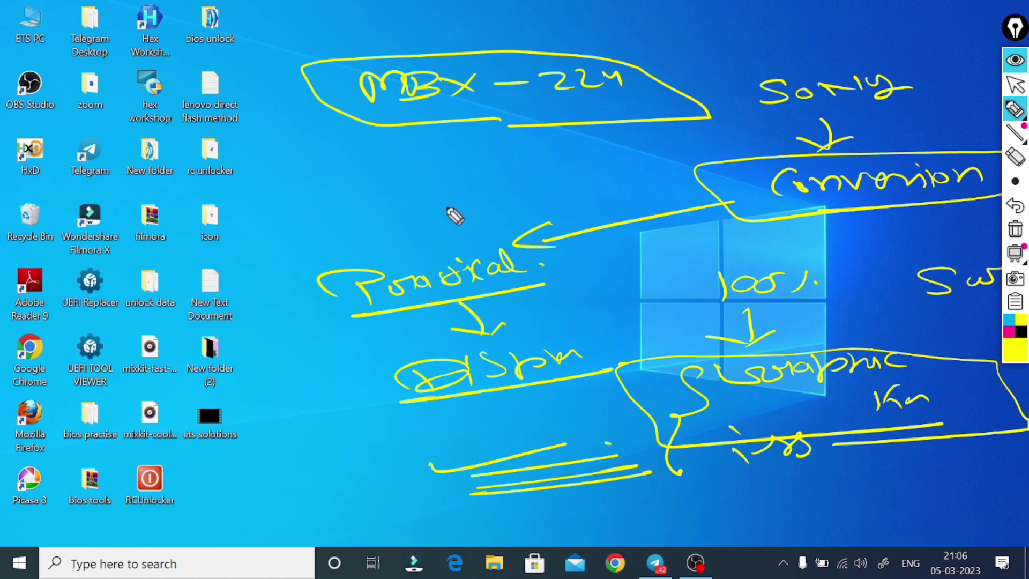
Step: Circle "Practical" repeatedly and handwrite a boxed, underlined "Screenshot" above it
mouse_move(305, 324)
left_mouse_down()
mouse_move(545, 239)
mouse_move(288, 274)
mouse_move(423, 323)
mouse_move(676, 289)
mouse_move(336, 248)
mouse_move(510, 310)
mouse_move(508, 245)
mouse_move(250, 275)
left_mouse_up()
mouse_move(573, 172)
left_mouse_down()
mouse_move(593, 184)
mouse_move(799, 143)
left_mouse_up()
mouse_move(661, 177)
left_mouse_down()
mouse_move(788, 129)
mouse_move(493, 185)
mouse_move(740, 178)
left_mouse_up()
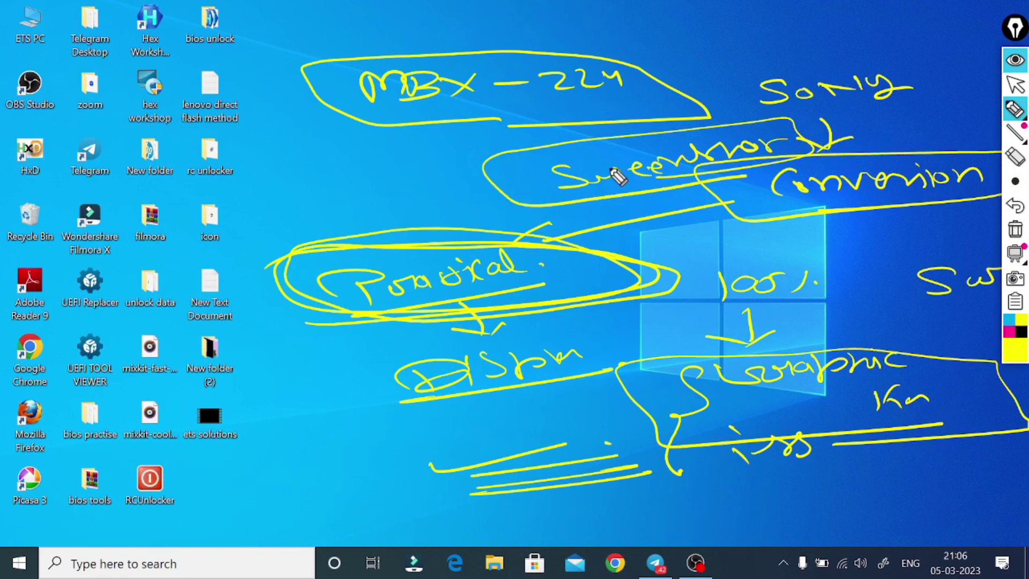
Step: Clear all annotations and handwrite an underlined "MBX-224" with a downward arrow to an underlined "Bios"
mouse_move(1026, 237)
left_click(1017, 233)
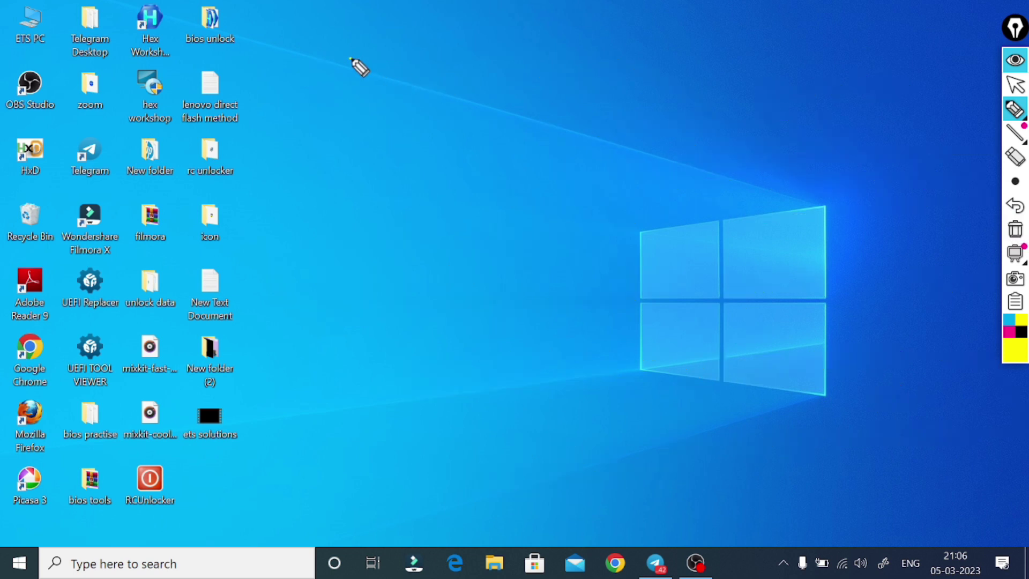
mouse_move(354, 65)
left_mouse_down()
mouse_move(452, 52)
mouse_move(506, 62)
left_mouse_up()
mouse_move(516, 49)
left_mouse_down()
mouse_move(538, 51)
mouse_move(517, 76)
mouse_move(544, 50)
left_mouse_up()
left_click_drag(355, 92, 685, 70)
left_click_drag(531, 89, 523, 122)
left_click_drag(507, 110, 549, 113)
mouse_move(576, 154)
left_mouse_down()
mouse_move(584, 169)
mouse_move(563, 150)
left_mouse_up()
mouse_move(581, 152)
left_mouse_down()
mouse_move(608, 166)
mouse_move(643, 158)
left_mouse_up()
left_click_drag(678, 143, 667, 166)
left_click_drag(579, 186, 741, 171)
Step: Connect "Bios" by arrows to a boxed "300/-" and to a circled X, with a return arrow from the price to "Bios"
left_click_drag(649, 194, 655, 230)
mouse_move(677, 220)
left_mouse_down()
mouse_move(658, 234)
mouse_move(684, 260)
mouse_move(694, 254)
left_mouse_up()
mouse_move(713, 252)
left_mouse_down()
mouse_move(769, 261)
mouse_move(871, 245)
left_mouse_up()
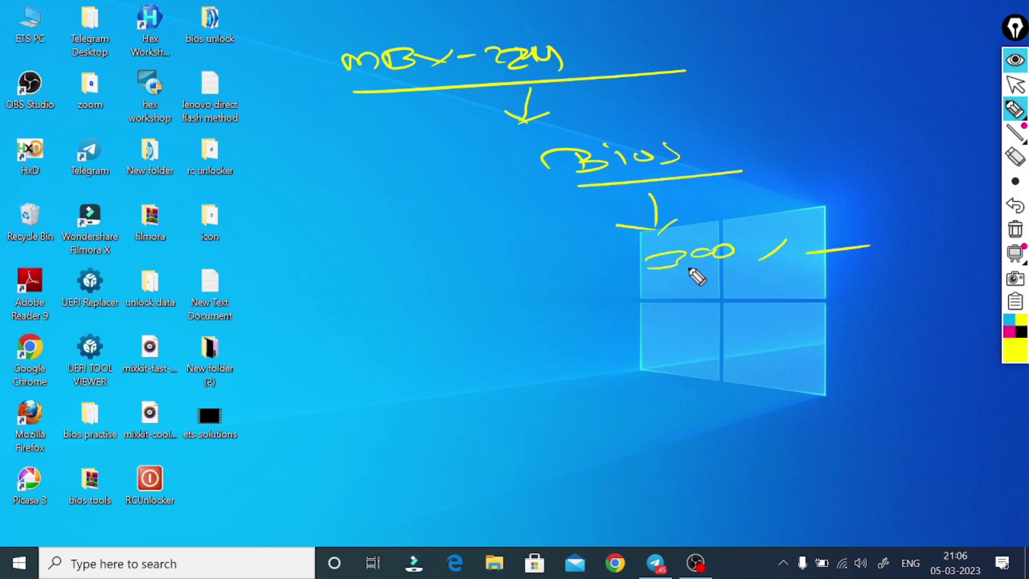
mouse_move(564, 197)
left_mouse_down()
mouse_move(378, 297)
mouse_move(421, 300)
mouse_move(397, 344)
mouse_move(442, 348)
mouse_move(348, 322)
left_mouse_up()
mouse_move(561, 290)
left_mouse_down()
mouse_move(682, 291)
mouse_move(802, 213)
mouse_move(508, 295)
mouse_move(633, 294)
left_mouse_up()
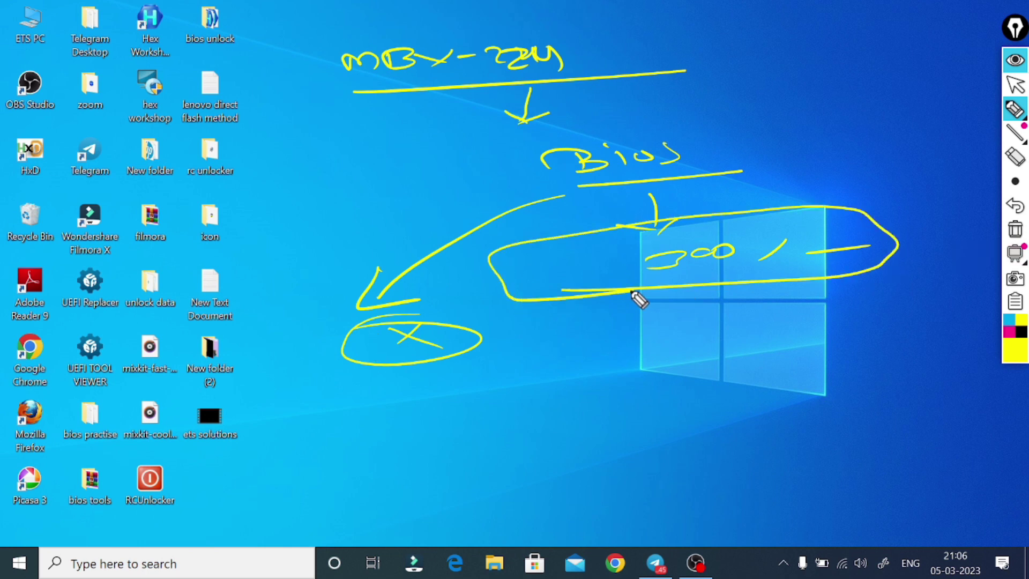
mouse_move(836, 196)
left_mouse_down()
mouse_move(795, 144)
mouse_move(697, 145)
mouse_move(742, 171)
left_mouse_up()
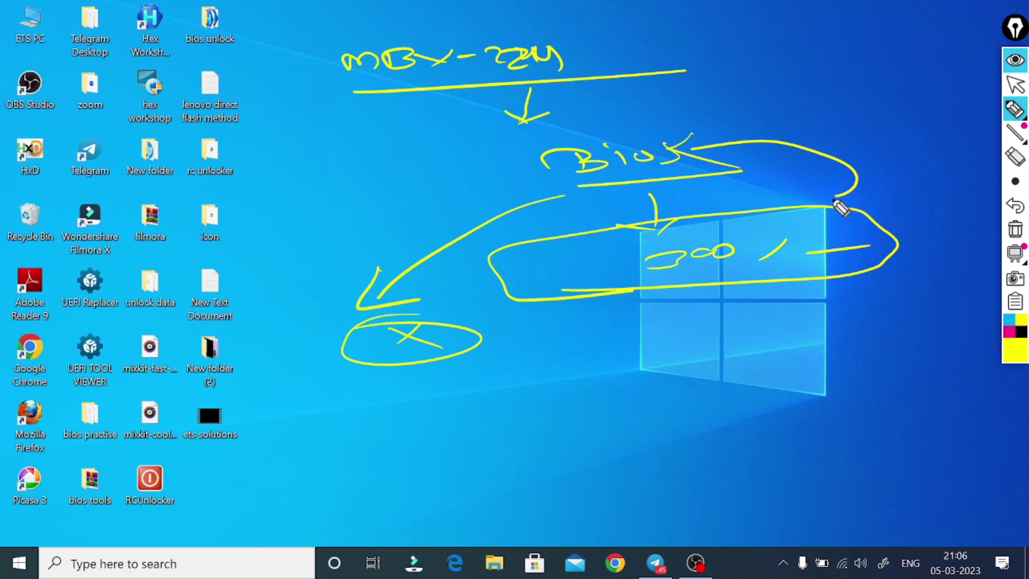
left_click_drag(831, 196, 806, 206)
Step: Handwrite a boxed "100%" below the "300/-" note and an underlined "Bios" beside it
mouse_move(668, 306)
left_mouse_down()
mouse_move(681, 322)
mouse_move(715, 304)
mouse_move(751, 311)
left_mouse_up()
left_click_drag(729, 301, 734, 303)
left_click(773, 301)
mouse_move(670, 339)
left_mouse_down()
mouse_move(816, 281)
mouse_move(659, 336)
mouse_move(716, 332)
left_mouse_up()
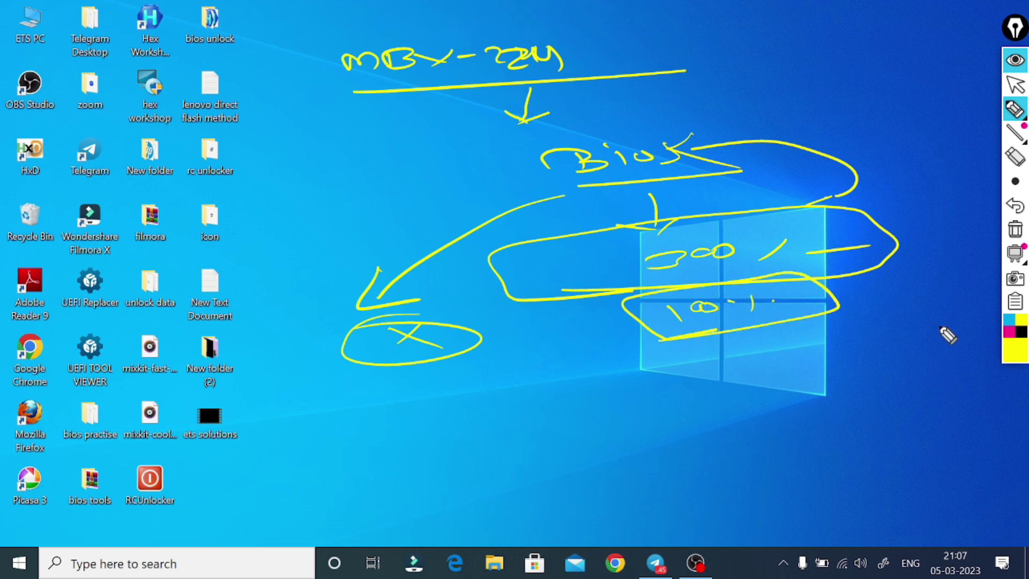
mouse_move(858, 336)
left_mouse_down()
mouse_move(874, 357)
mouse_move(904, 346)
left_mouse_up()
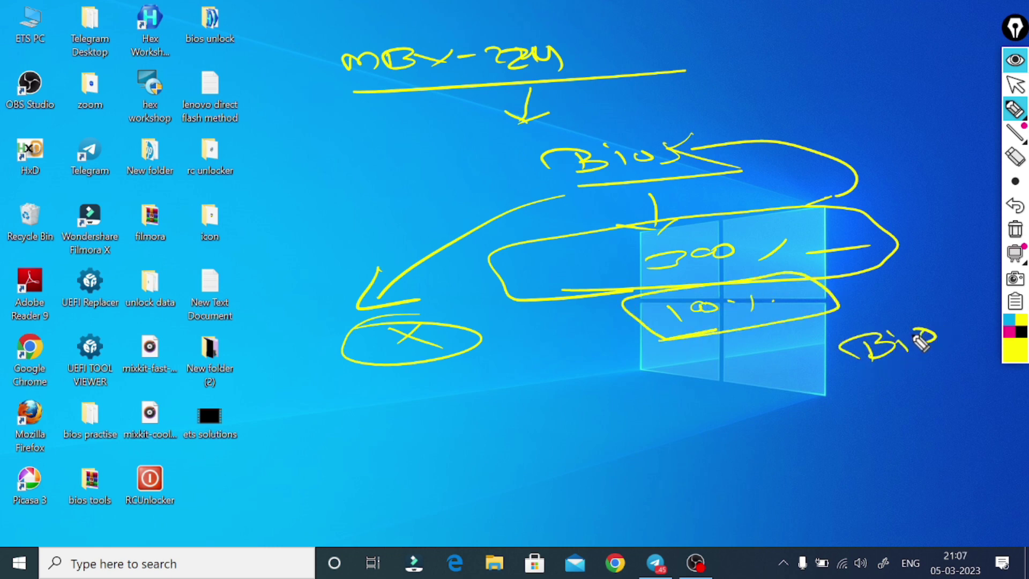
left_click_drag(852, 382, 987, 358)
Step: Clear all annotations and open the image photo_2023-03-05_20-51-31 (2) from the desktop's New folder (2)
left_click(1014, 354)
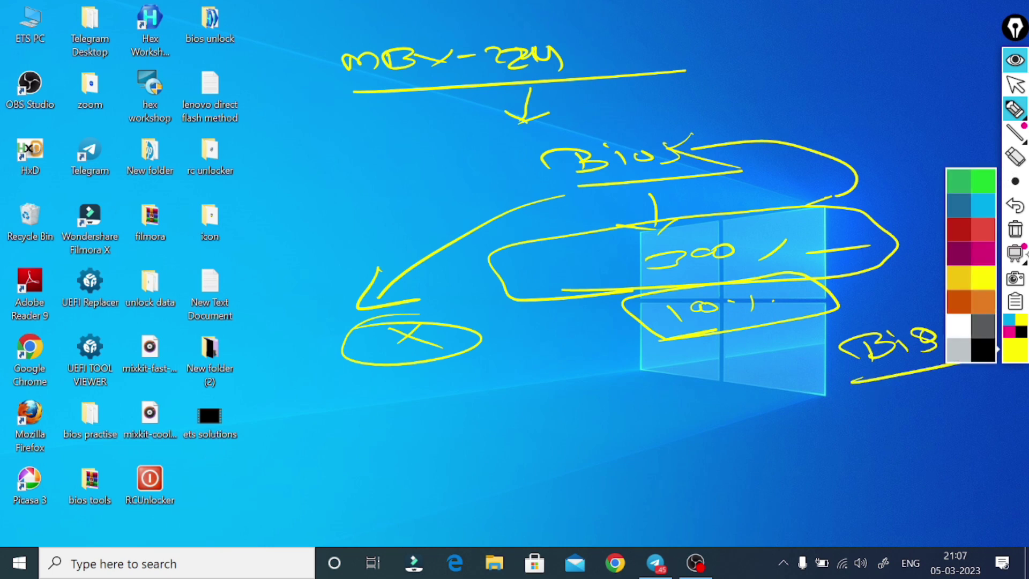
left_click(1021, 232)
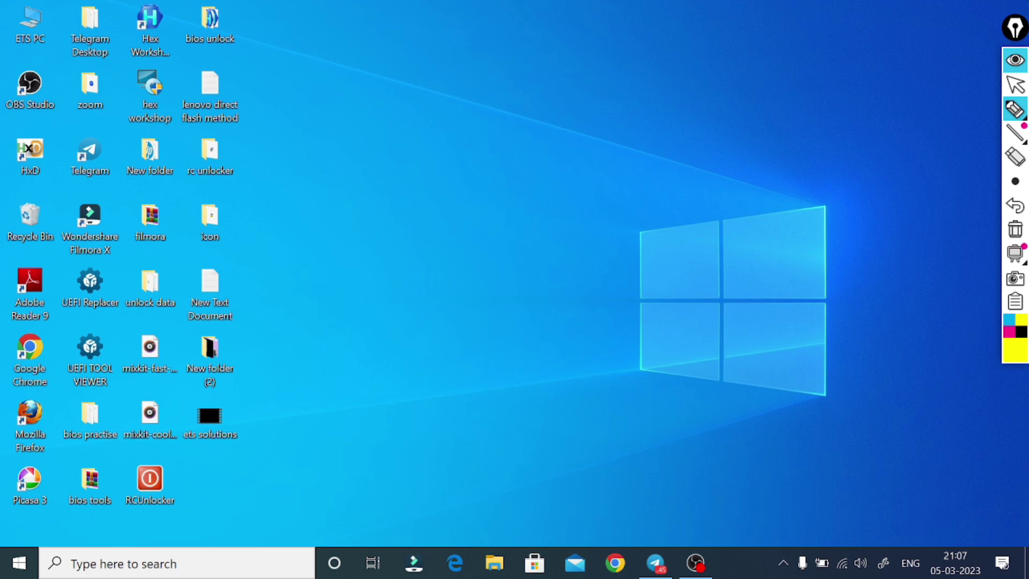
left_click(1013, 86)
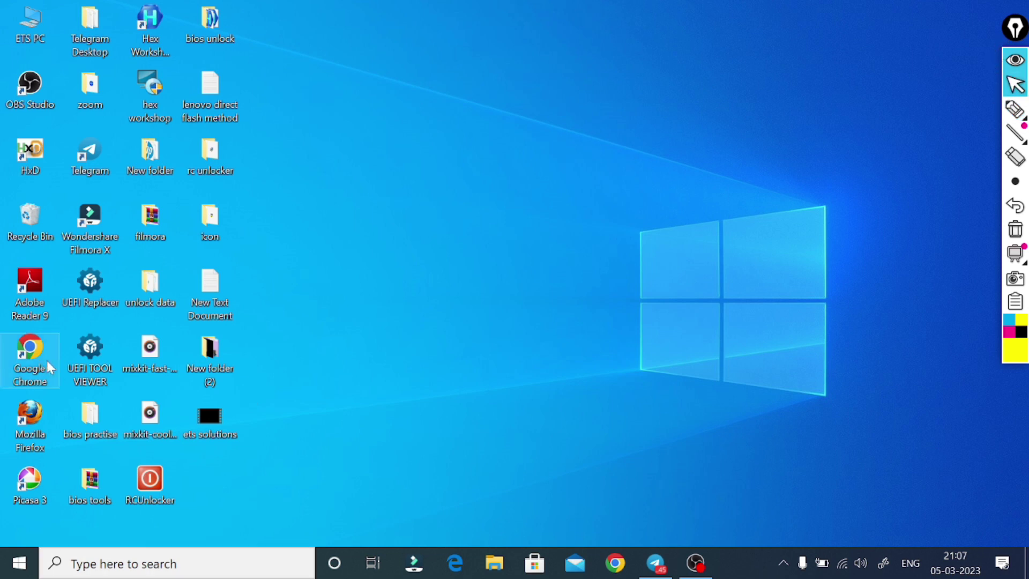
double_click(209, 368)
double_click(530, 270)
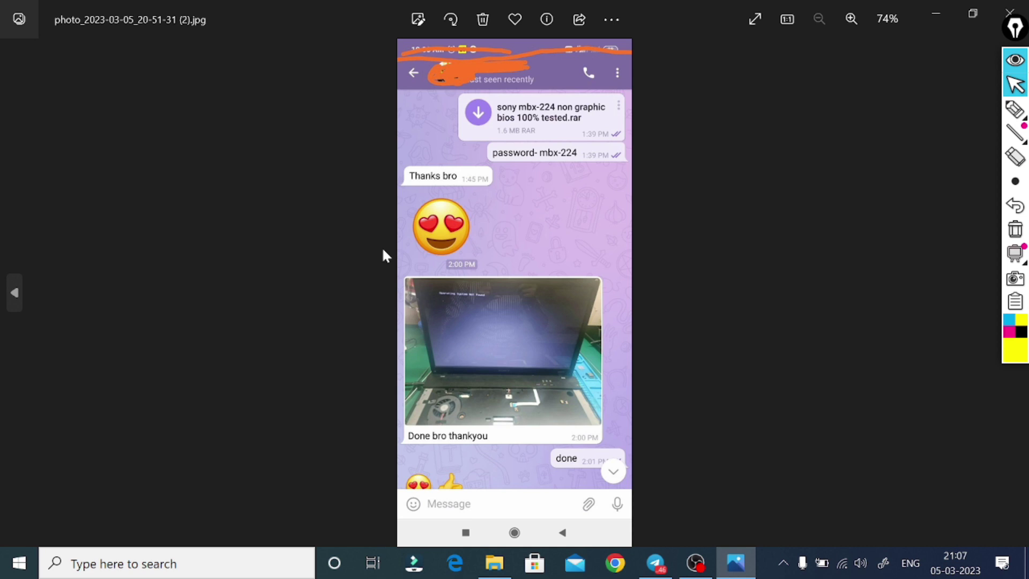
Step: Circle the Sony MBX-224 BIOS file in the chat screenshot, underline its password message, and mark the laptop photo with an arrow and line
left_click(1015, 109)
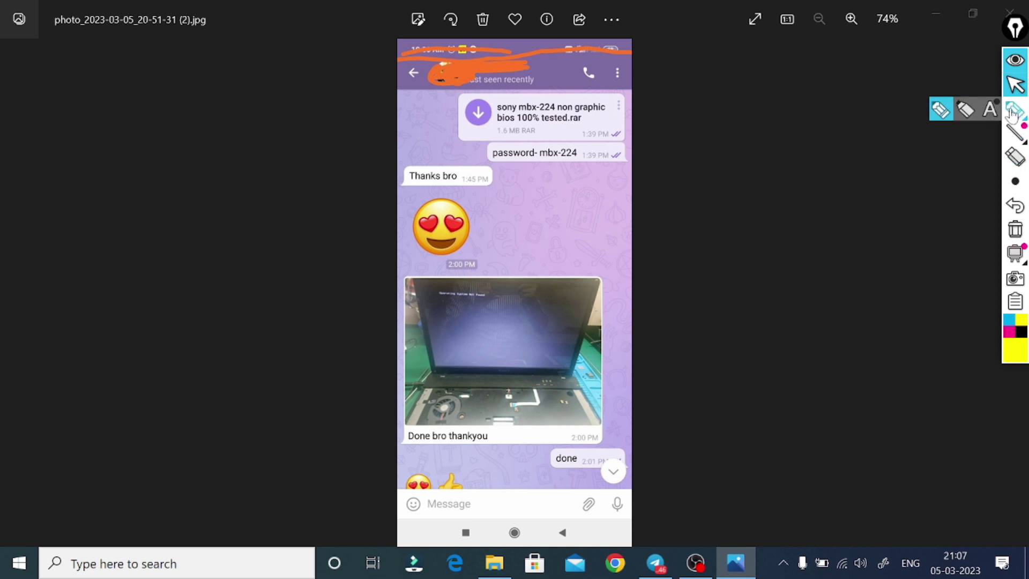
mouse_move(410, 121)
left_mouse_down()
mouse_move(510, 114)
mouse_move(479, 131)
mouse_move(586, 134)
mouse_move(630, 105)
mouse_move(501, 96)
left_mouse_up()
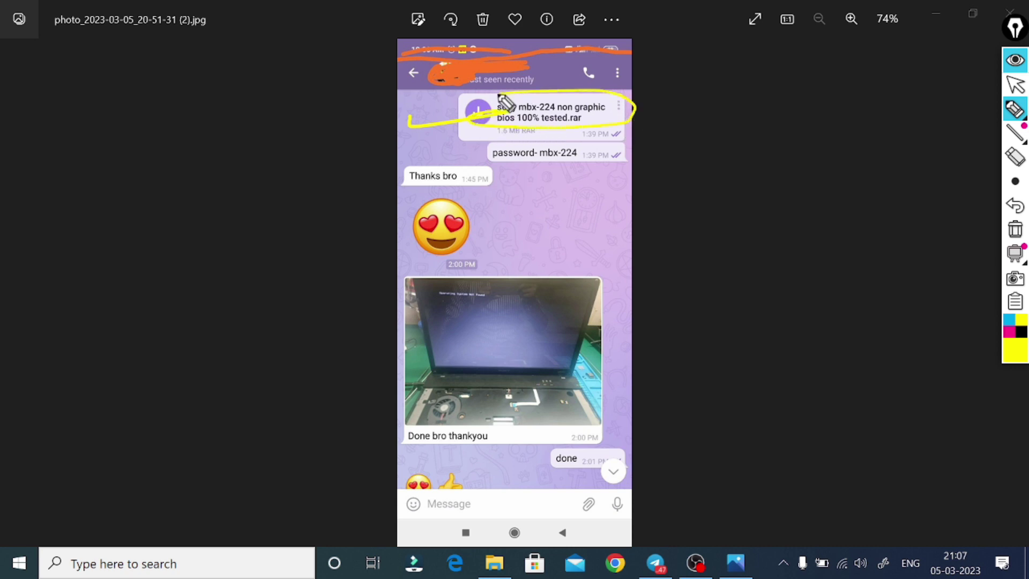
left_click_drag(572, 135, 616, 134)
left_click_drag(547, 166, 602, 159)
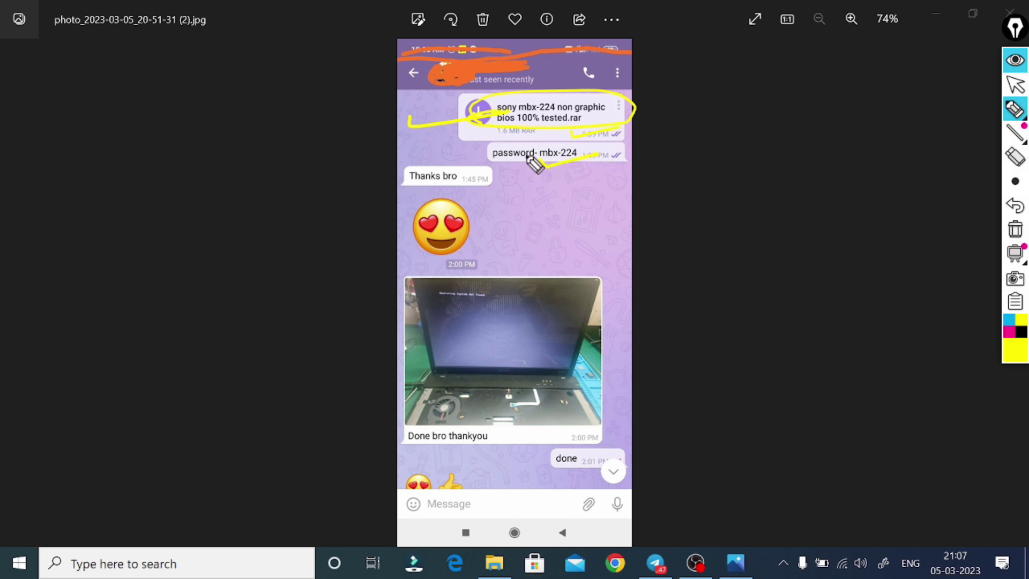
left_click_drag(527, 177, 559, 236)
left_click_drag(426, 337, 620, 323)
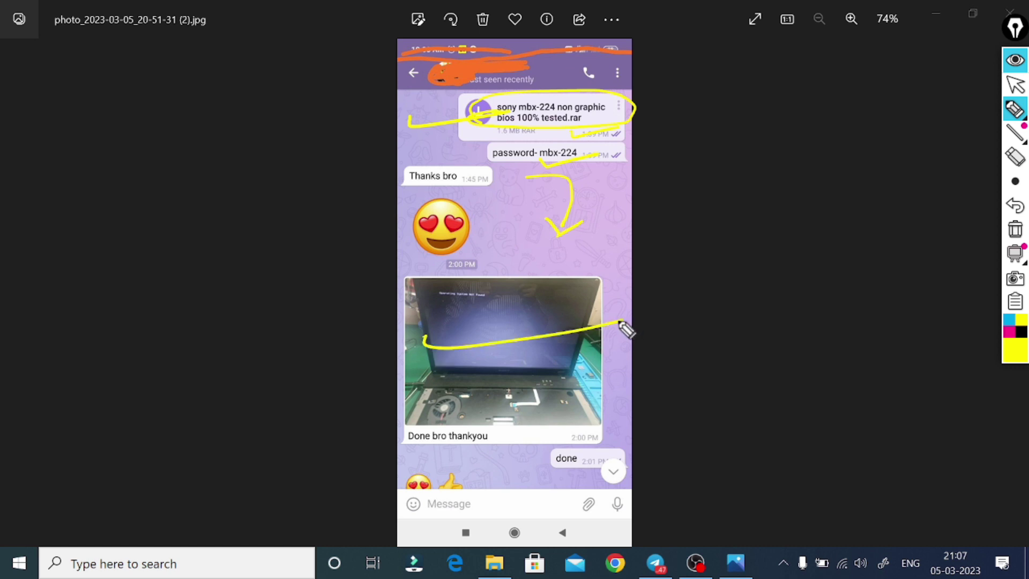
Step: Handwrite "Come", "100%", "Graphic" and a boxed "Sure" beside the chat screenshot, linked in sequence by downward arrows
mouse_move(684, 122)
left_mouse_down()
mouse_move(671, 140)
mouse_move(796, 124)
left_mouse_up()
left_click_drag(612, 164, 867, 134)
mouse_move(717, 162)
left_mouse_down()
mouse_move(727, 202)
mouse_move(758, 189)
left_mouse_up()
mouse_move(705, 234)
left_mouse_down()
mouse_move(715, 256)
mouse_move(785, 244)
left_mouse_up()
left_click_drag(669, 283, 885, 263)
left_click_drag(724, 306, 780, 306)
mouse_move(711, 341)
left_mouse_down()
mouse_move(788, 351)
mouse_move(902, 338)
mouse_move(744, 374)
left_mouse_up()
left_click_drag(819, 375, 845, 401)
left_click_drag(858, 399, 866, 394)
mouse_move(775, 429)
left_mouse_down()
mouse_move(864, 433)
mouse_move(962, 415)
mouse_move(786, 473)
mouse_move(844, 462)
mouse_move(908, 470)
left_mouse_up()
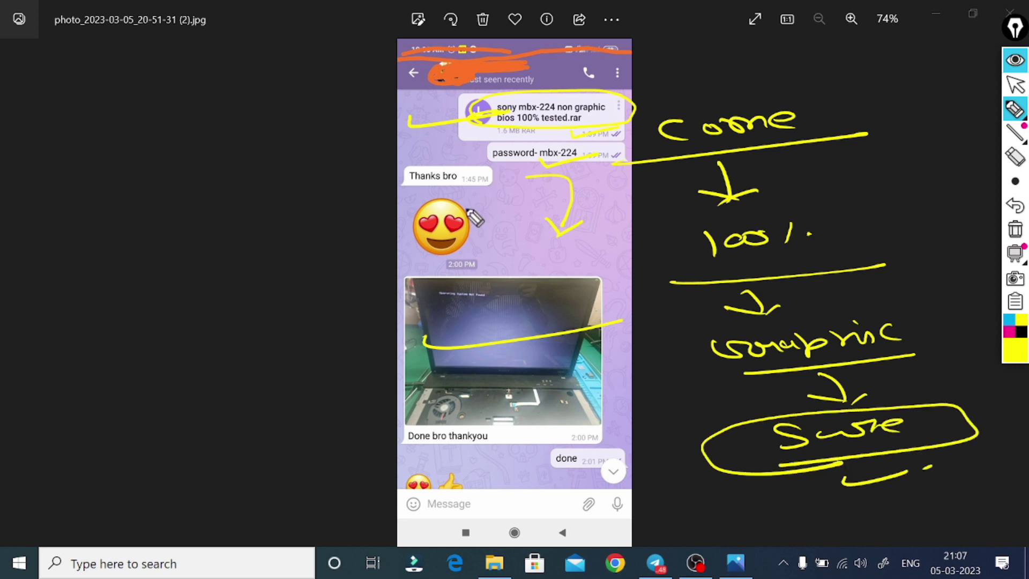
Step: Handwrite a boxed, underlined "Blame" on the other side of the chat screenshot with a downward arrow below it
left_click_drag(64, 156, 89, 158)
left_click_drag(126, 129, 135, 142)
left_click_drag(157, 130, 223, 138)
mouse_move(73, 174)
left_mouse_down()
mouse_move(223, 92)
mouse_move(82, 186)
mouse_move(195, 175)
mouse_move(206, 185)
left_mouse_up()
left_click_drag(169, 179, 225, 183)
left_click_drag(242, 172, 234, 182)
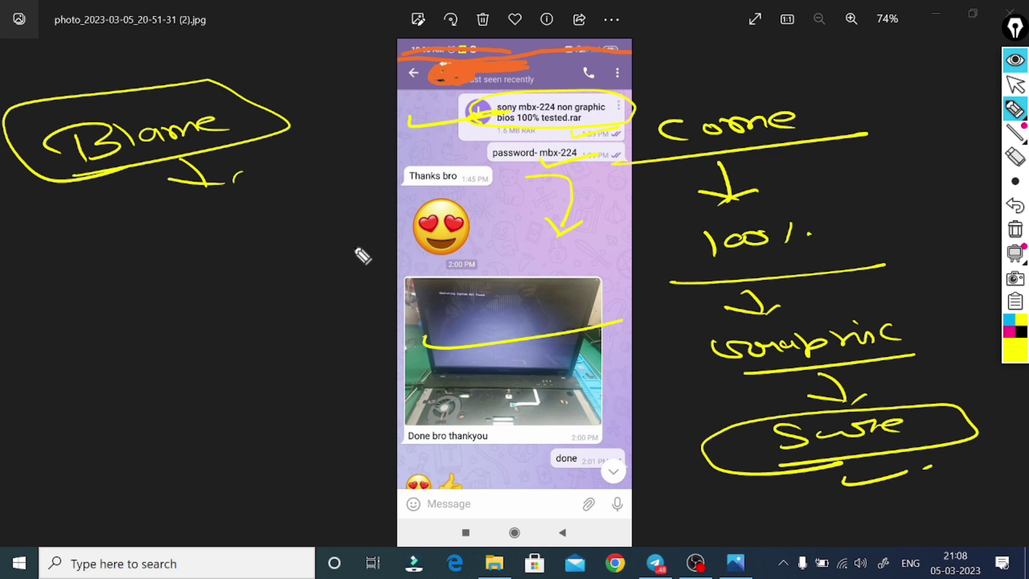
Step: Point an arrow at the chat's laptop photo and draw emphasis lines and a cross over the laptop's screen
mouse_move(281, 273)
left_mouse_down()
mouse_move(477, 263)
mouse_move(491, 274)
left_mouse_up()
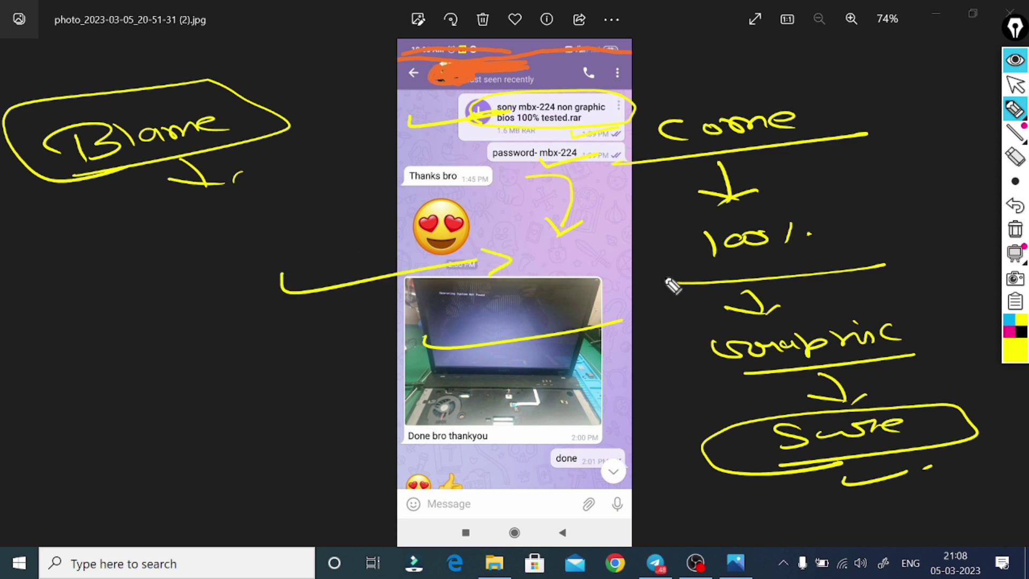
left_click_drag(409, 313, 642, 280)
left_click_drag(428, 320, 642, 293)
left_click_drag(434, 339, 697, 303)
left_click_drag(383, 363, 641, 323)
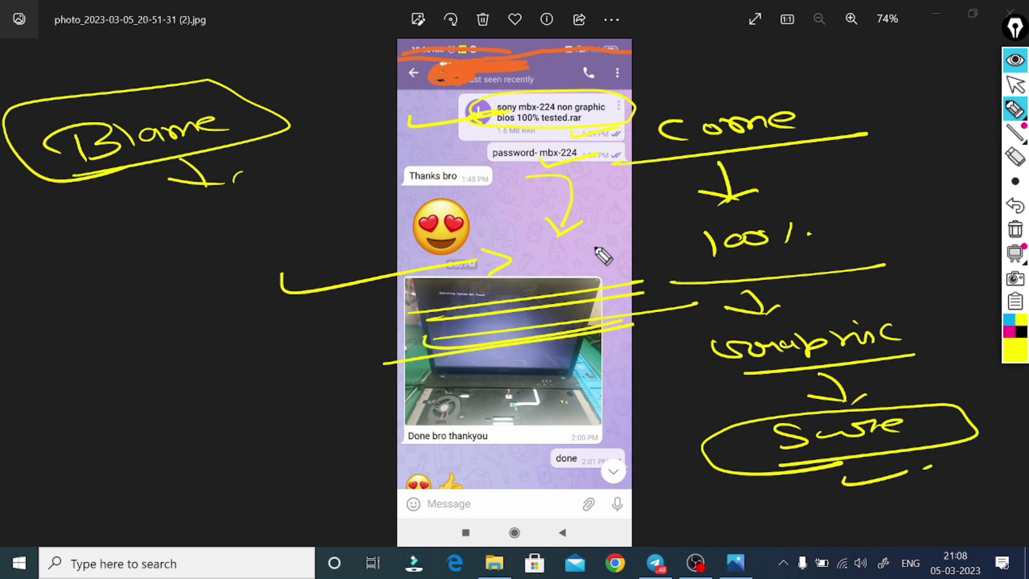
mouse_move(447, 306)
left_mouse_down()
mouse_move(588, 314)
mouse_move(491, 357)
left_mouse_up()
left_click_drag(497, 301, 616, 343)
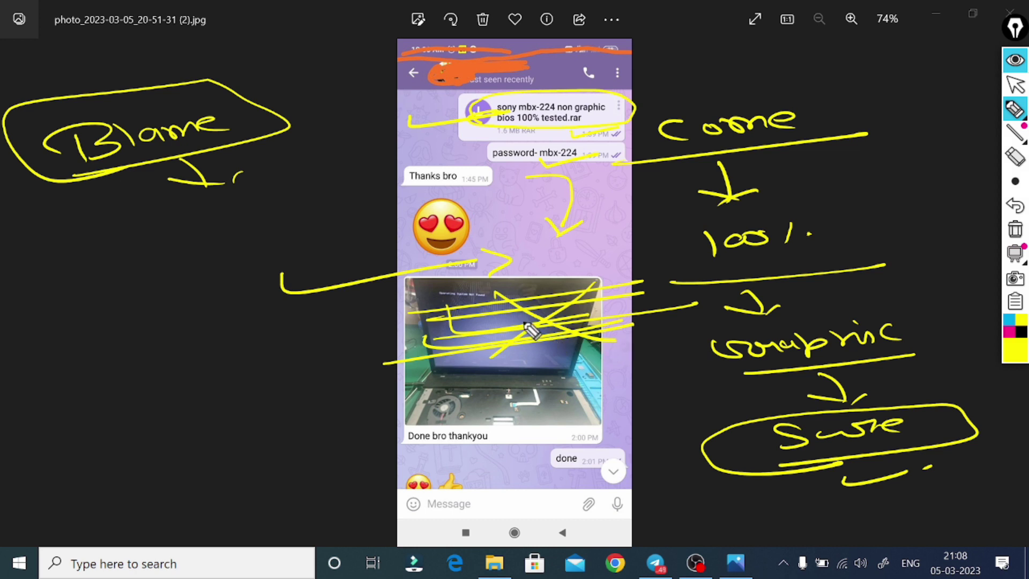
Step: Circle the "Thanks bro" reply and the laptop photo, adding more emphasis lines across the photo
mouse_move(371, 206)
left_mouse_down()
mouse_move(500, 218)
mouse_move(305, 235)
mouse_move(504, 161)
left_mouse_up()
left_click_drag(341, 369, 552, 365)
left_click_drag(343, 408, 587, 383)
mouse_move(413, 428)
left_mouse_down()
mouse_move(562, 425)
mouse_move(665, 395)
left_mouse_up()
mouse_move(590, 351)
left_mouse_down()
mouse_move(696, 402)
mouse_move(209, 396)
left_mouse_up()
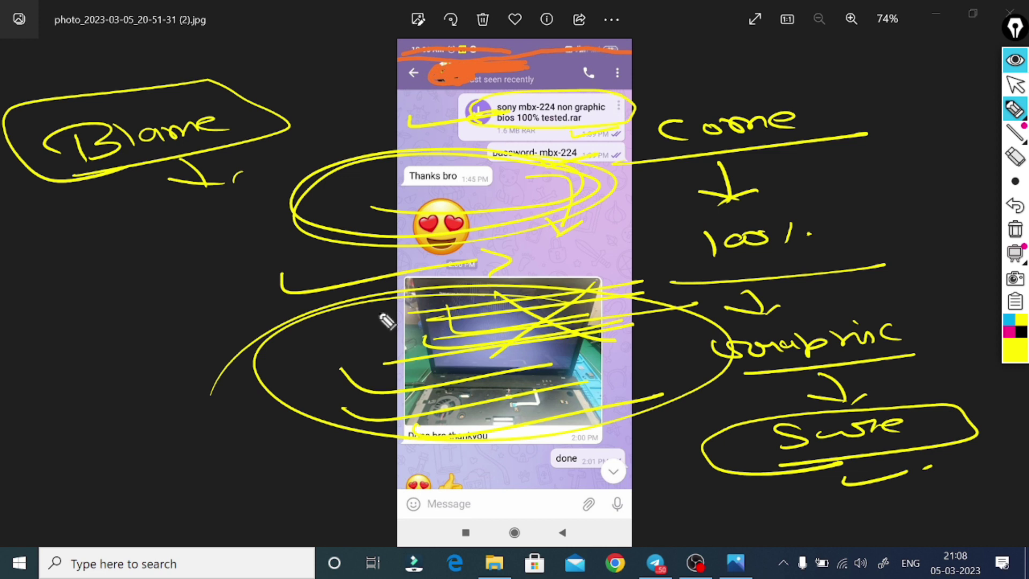
Step: Close the photo and the New folder (2) window, and clear all annotations from the desktop
left_click(1014, 84)
key("alt+F4")
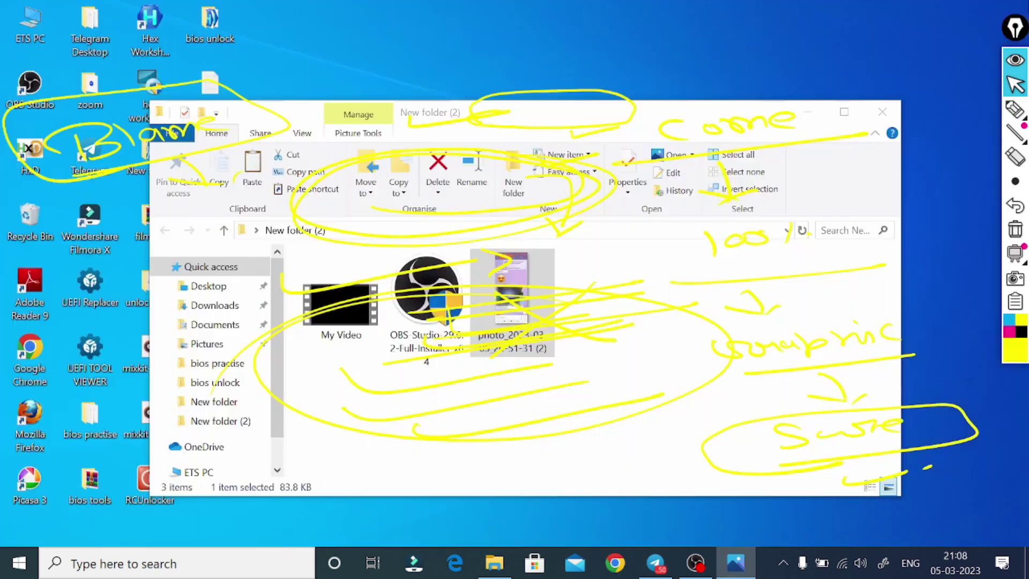
left_click(873, 111)
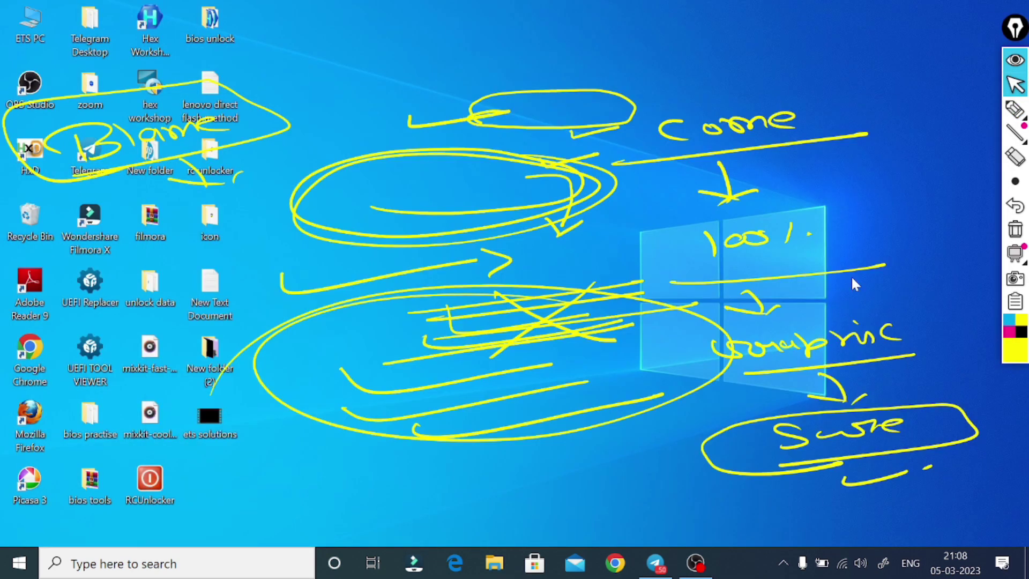
left_click(1014, 230)
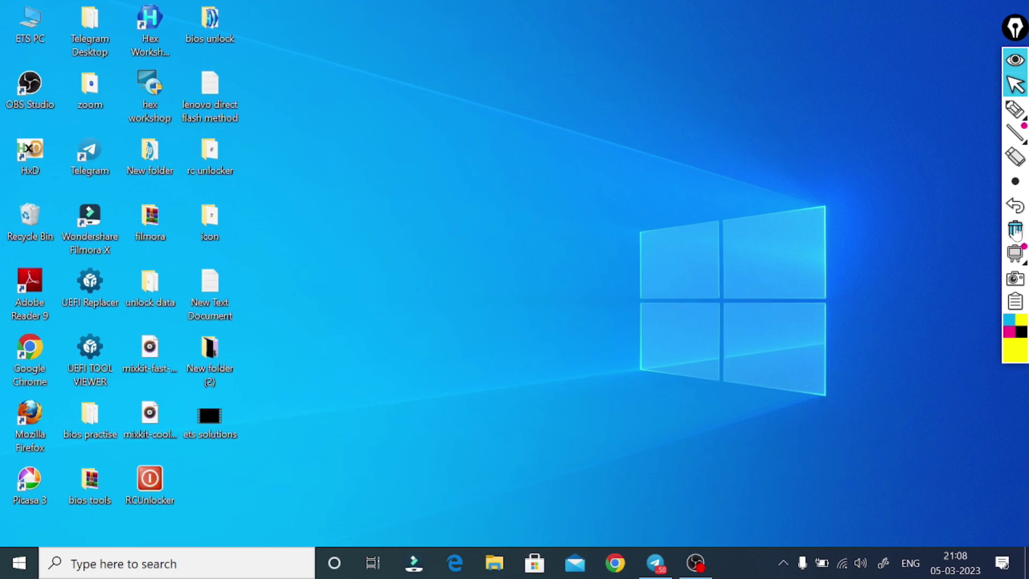
Step: Handwrite the heading "DELL 8FC8" on the cleared desktop with the pen
left_click(1006, 111)
left_click_drag(380, 51, 375, 71)
left_click_drag(396, 75, 426, 68)
left_click_drag(433, 64, 485, 68)
left_click_drag(490, 46, 518, 64)
mouse_move(606, 44)
left_mouse_down()
mouse_move(592, 47)
mouse_move(653, 38)
mouse_move(690, 58)
mouse_move(717, 45)
left_mouse_up()
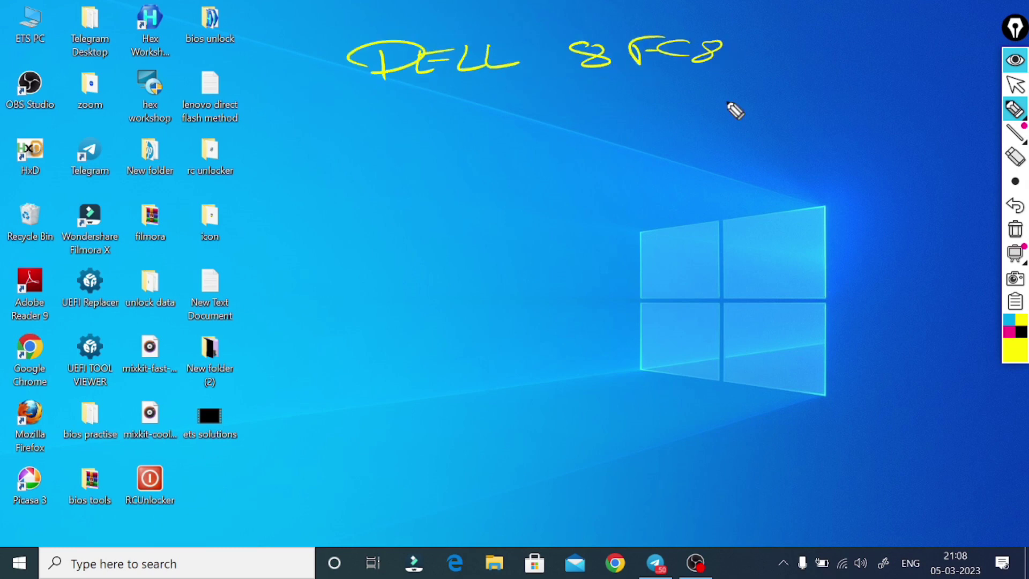
left_click_drag(679, 99, 873, 107)
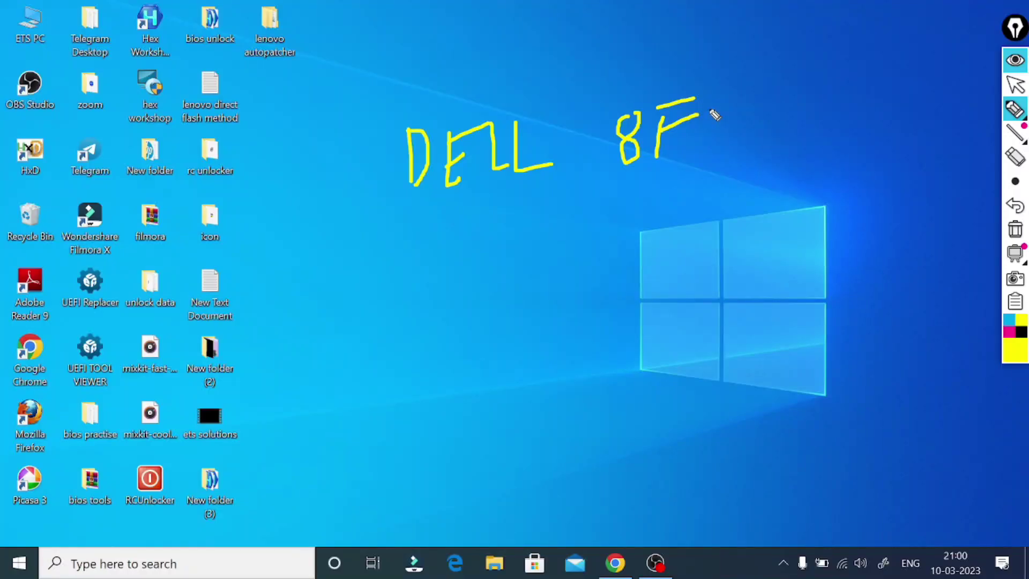
Step: Complete the large handwritten "DELL 8FC8" heading and write "Password" beneath it
left_click_drag(713, 108, 714, 162)
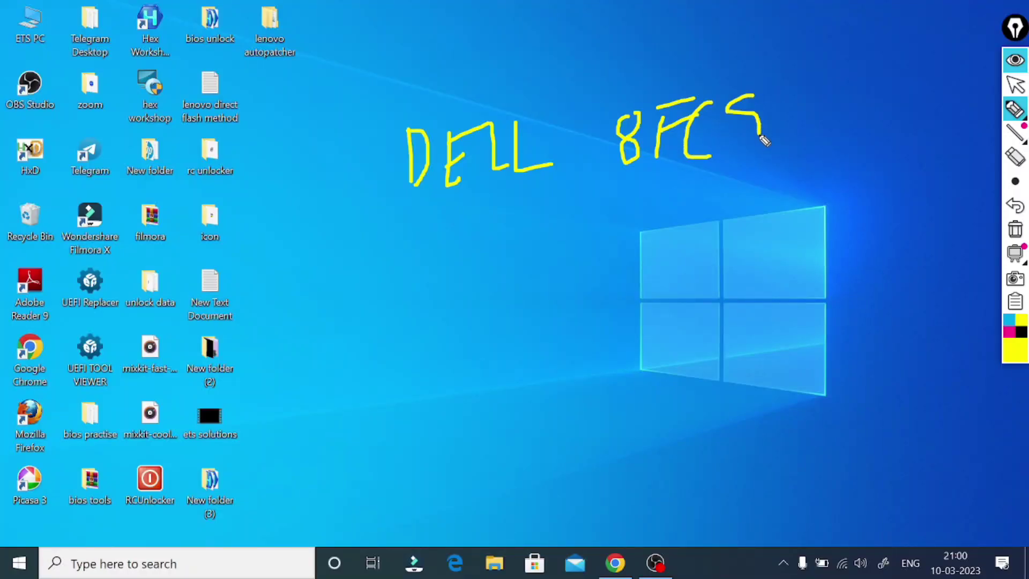
left_click_drag(455, 292, 530, 258)
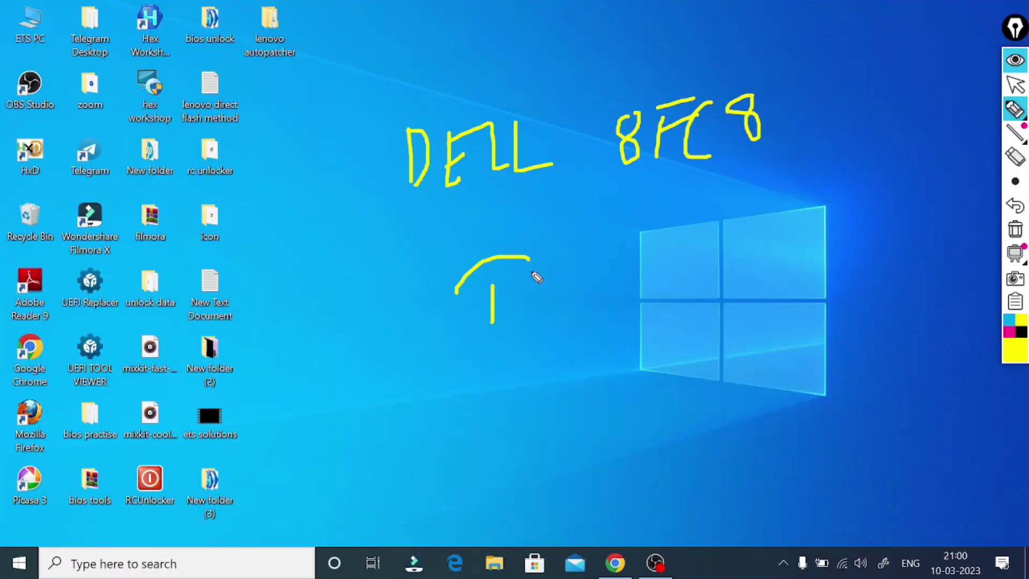
mouse_move(550, 300)
left_mouse_down()
mouse_move(564, 286)
mouse_move(592, 289)
left_mouse_up()
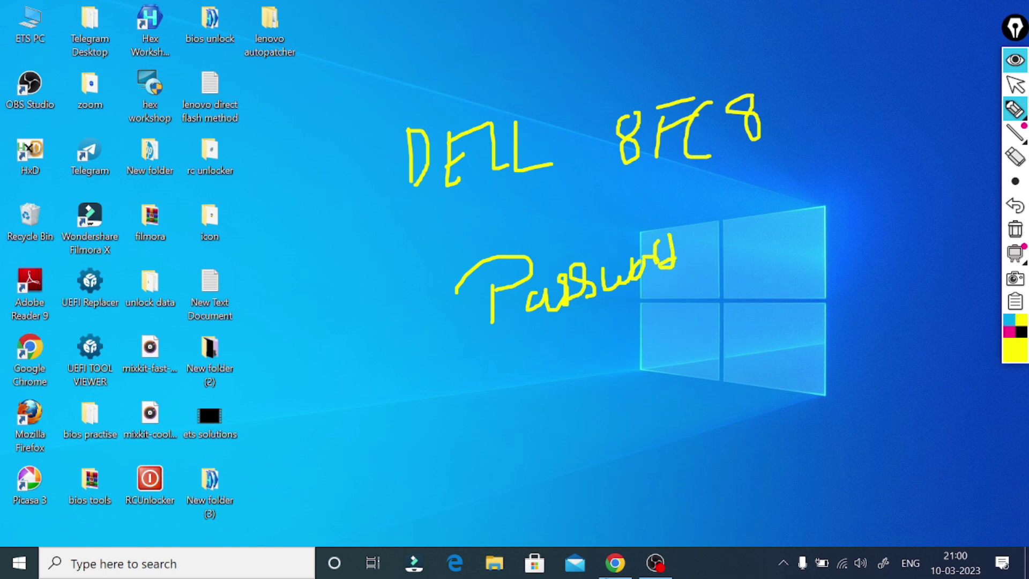
Step: Handwrite a large "Break" beneath "Password" with the yellow pen and underline it twice
left_click_drag(639, 377, 626, 471)
mouse_move(588, 359)
left_mouse_down()
mouse_move(663, 349)
mouse_move(667, 408)
mouse_move(616, 464)
left_mouse_up()
left_click_drag(703, 394, 696, 444)
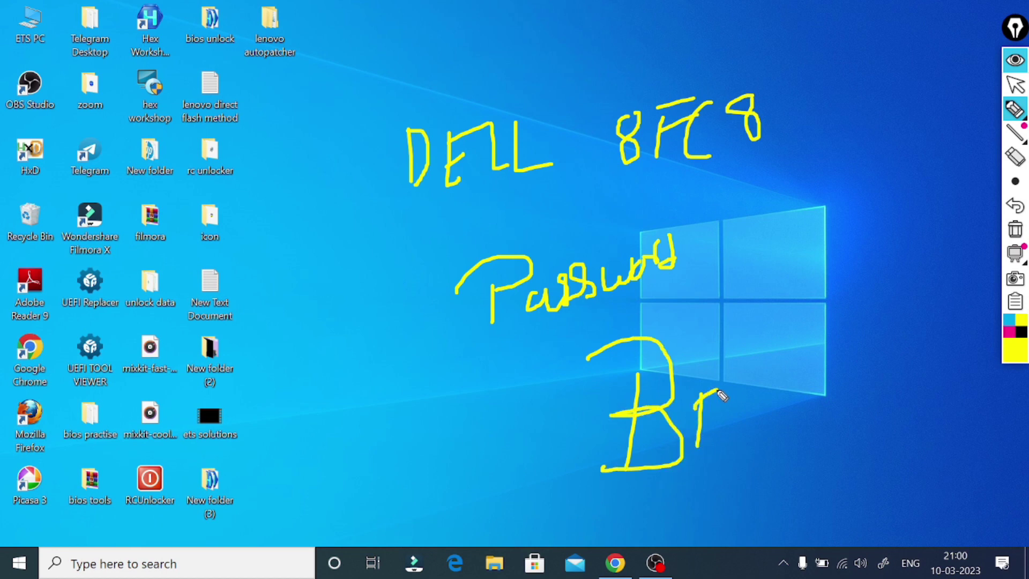
mouse_move(749, 413)
left_mouse_down()
mouse_move(725, 411)
mouse_move(759, 435)
left_mouse_up()
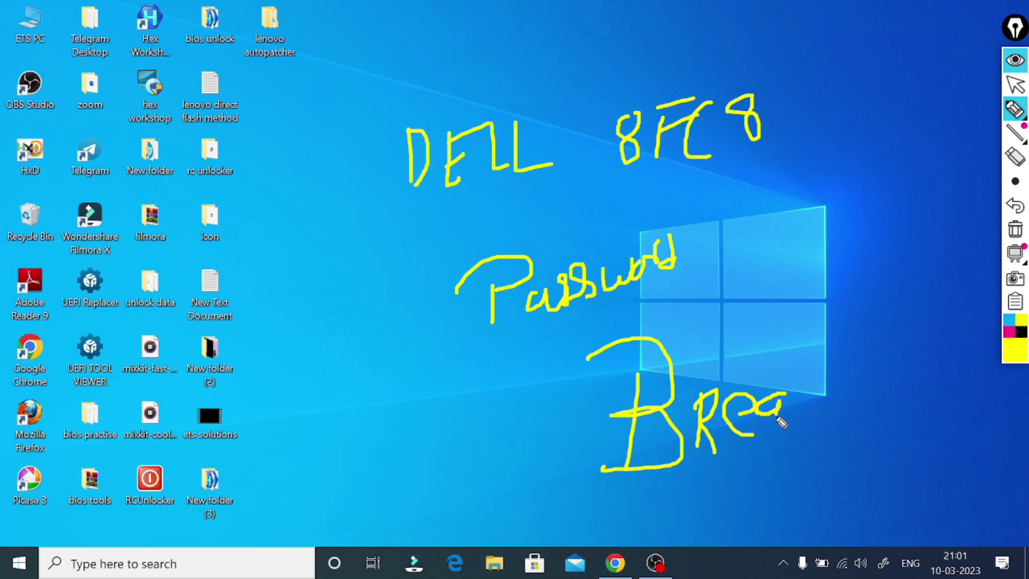
left_click_drag(802, 385, 803, 420)
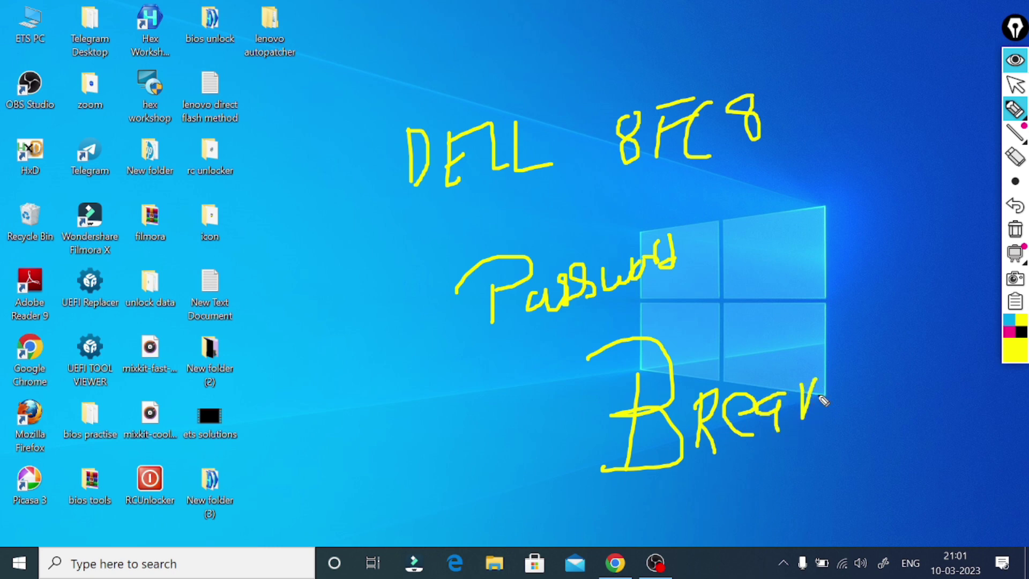
left_click_drag(746, 458, 899, 447)
left_click_drag(745, 489, 933, 454)
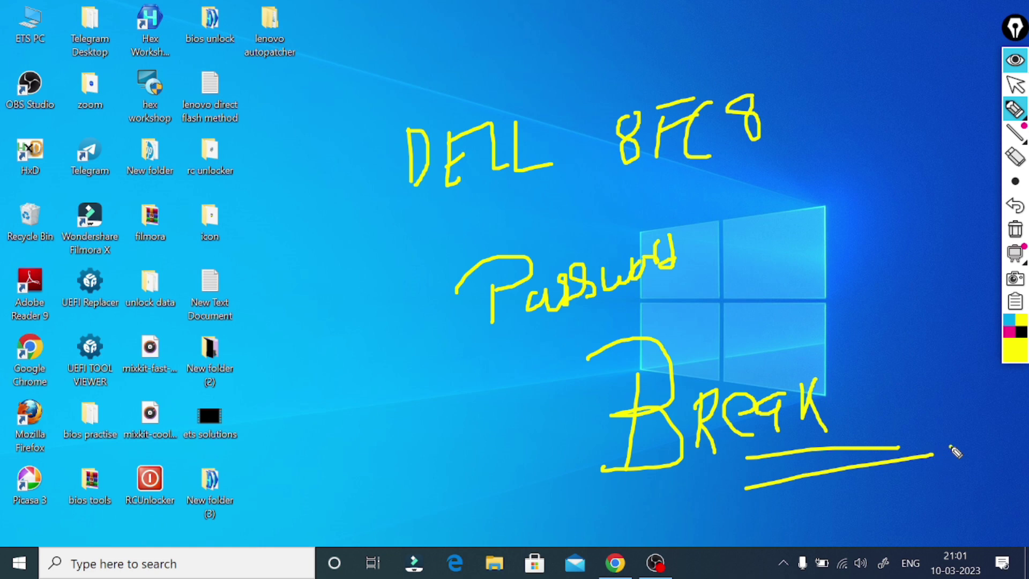
Step: Clear all annotations from the desktop and handwrite the word "Start" with an underline
left_click(1027, 172)
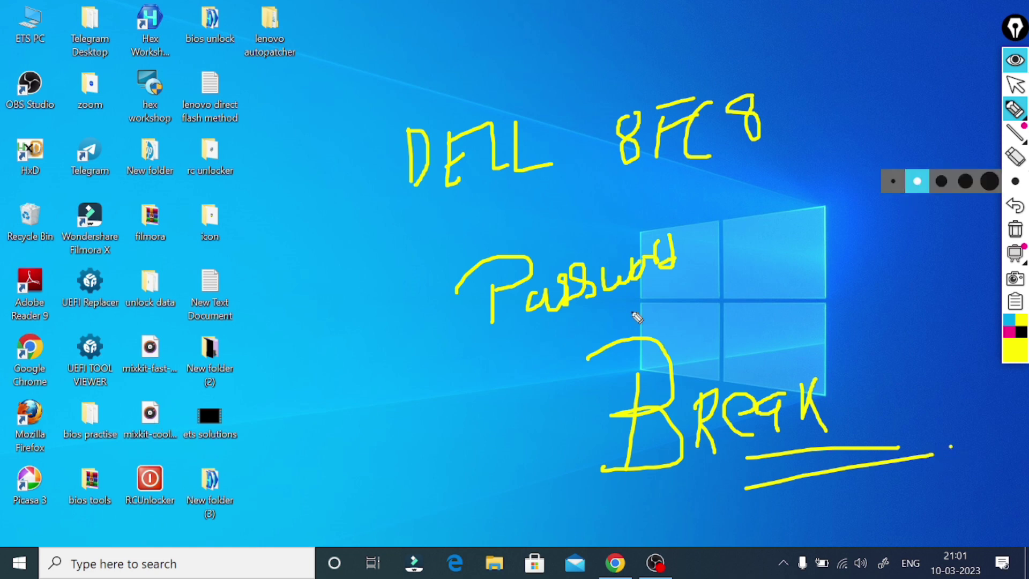
left_click(1014, 229)
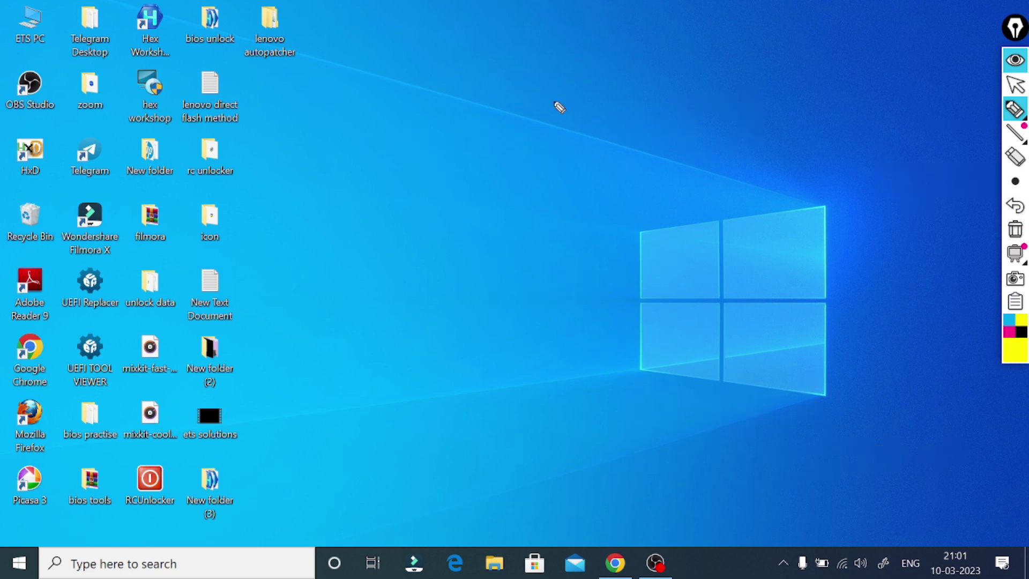
left_click_drag(532, 124, 533, 144)
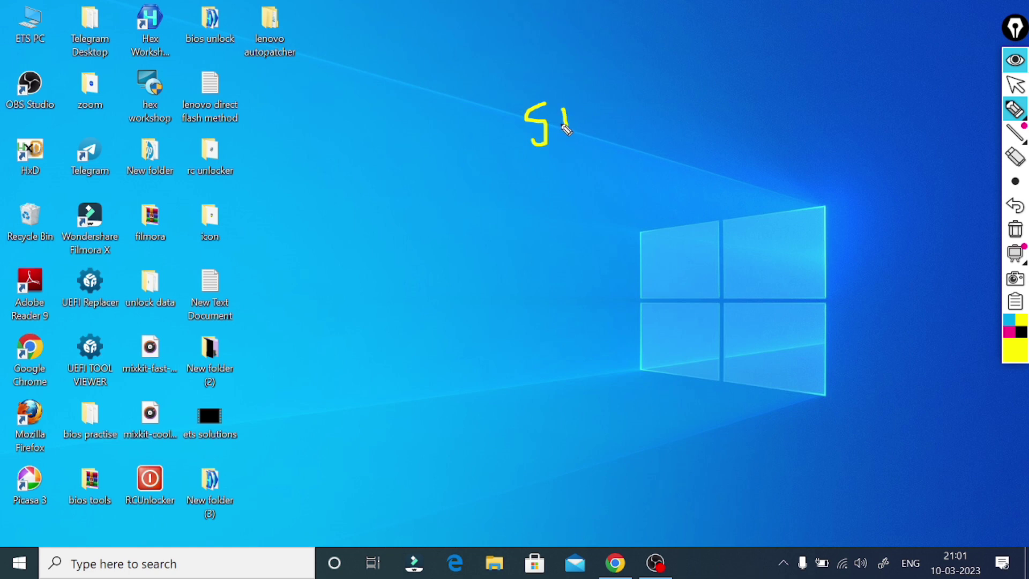
left_click_drag(604, 118, 612, 96)
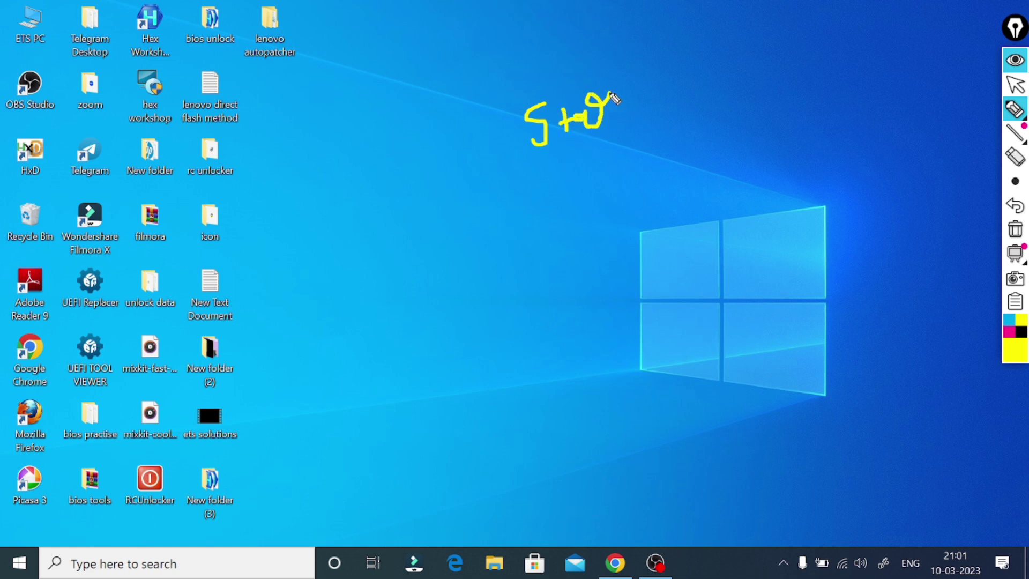
left_click_drag(560, 171, 628, 130)
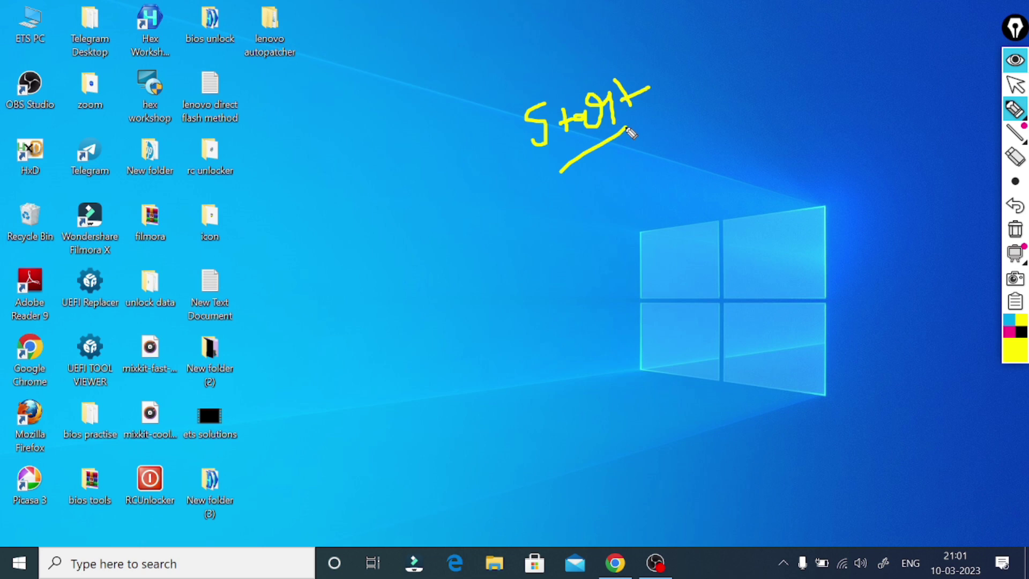
Step: Clear the "Start" handwriting and open the bios unlock folder in a maximized window
left_click(1015, 229)
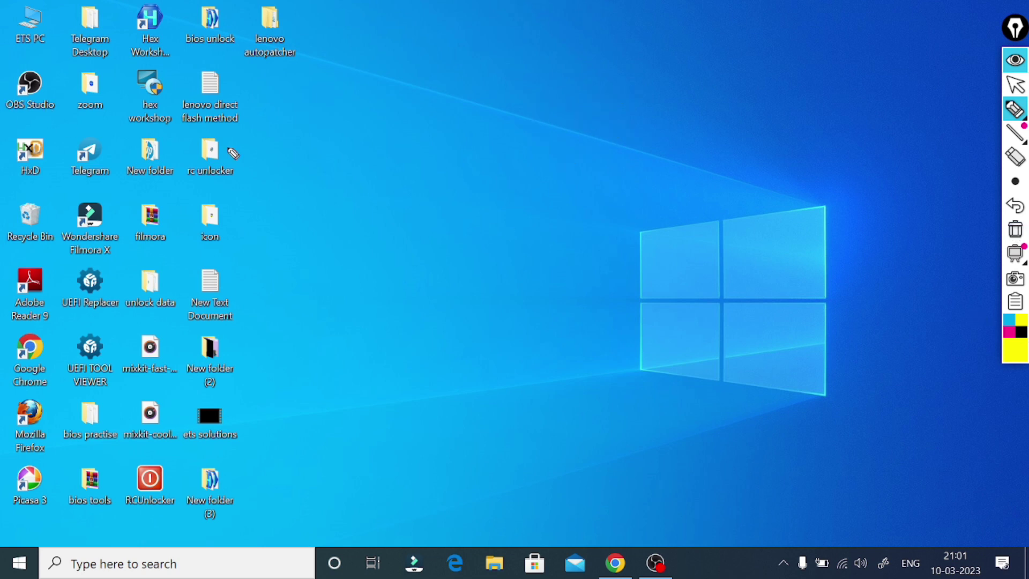
left_click(1015, 85)
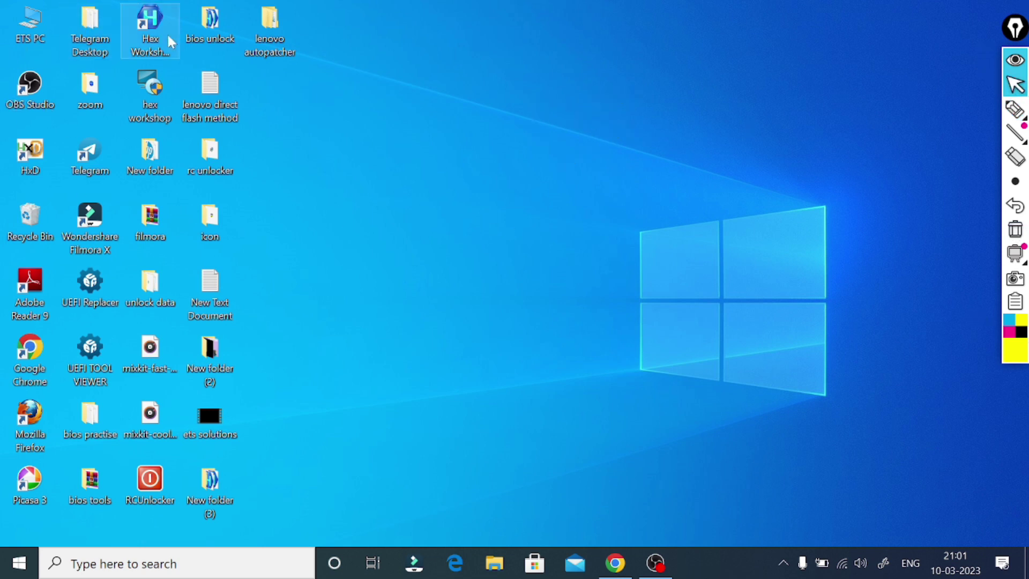
double_click(194, 32)
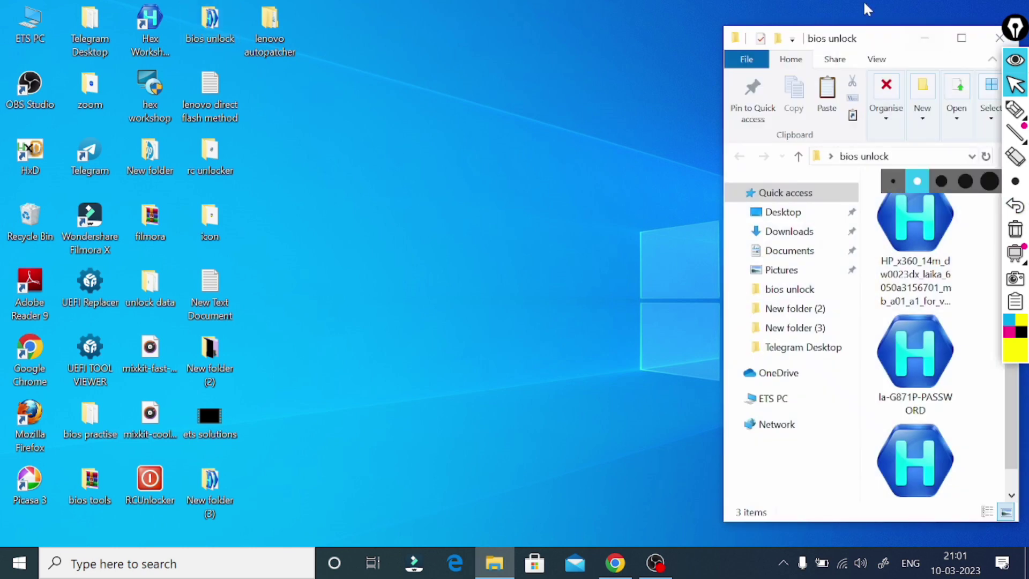
left_click_drag(881, 38, 688, 36)
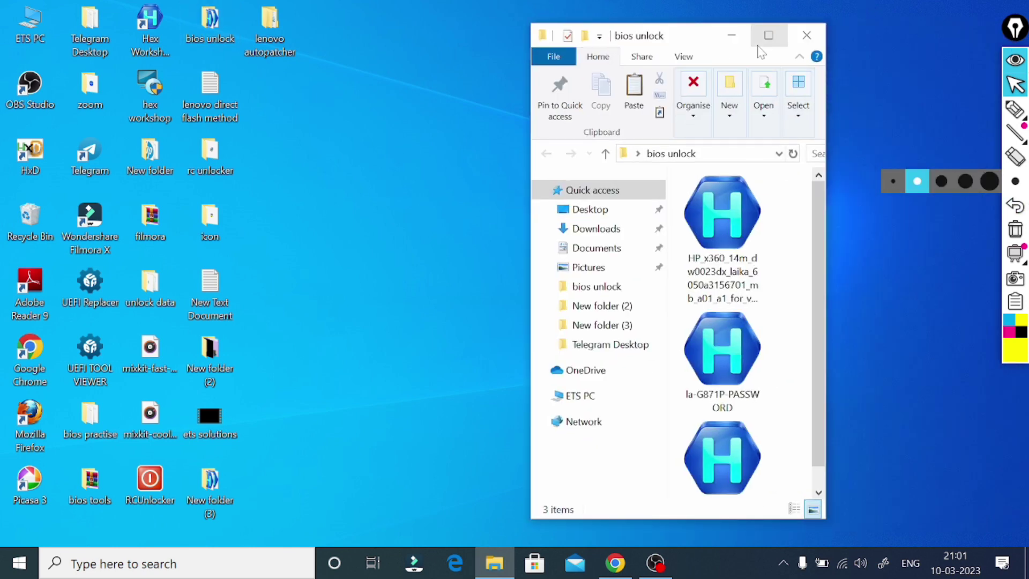
left_click(768, 35)
Step: Delete the third file and the HP_x360_14m file from the bios unlock folder, keeping only la-G871P-PASSWORD
left_click(338, 215)
key("Delete")
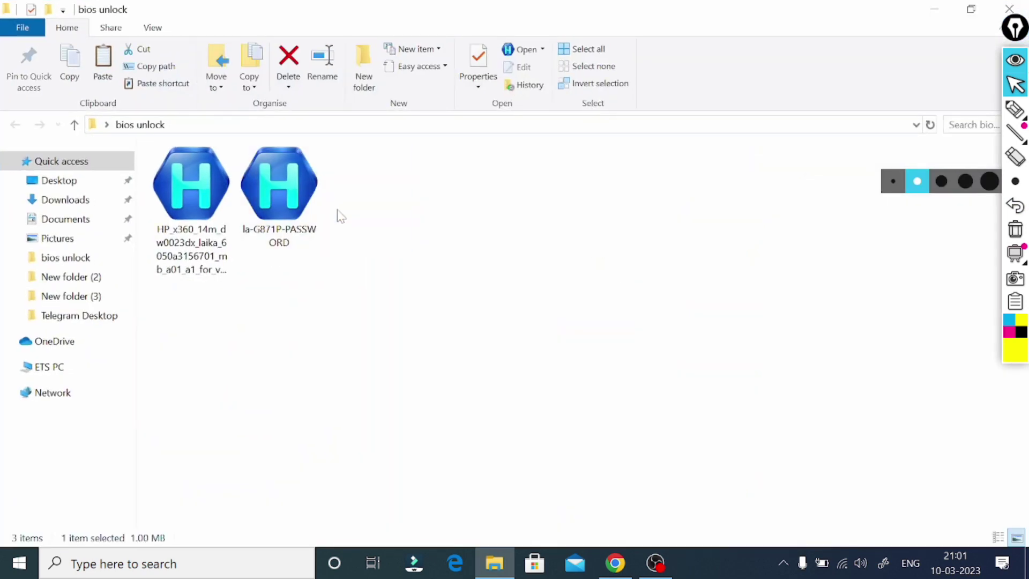
left_click(247, 205)
left_click(187, 262)
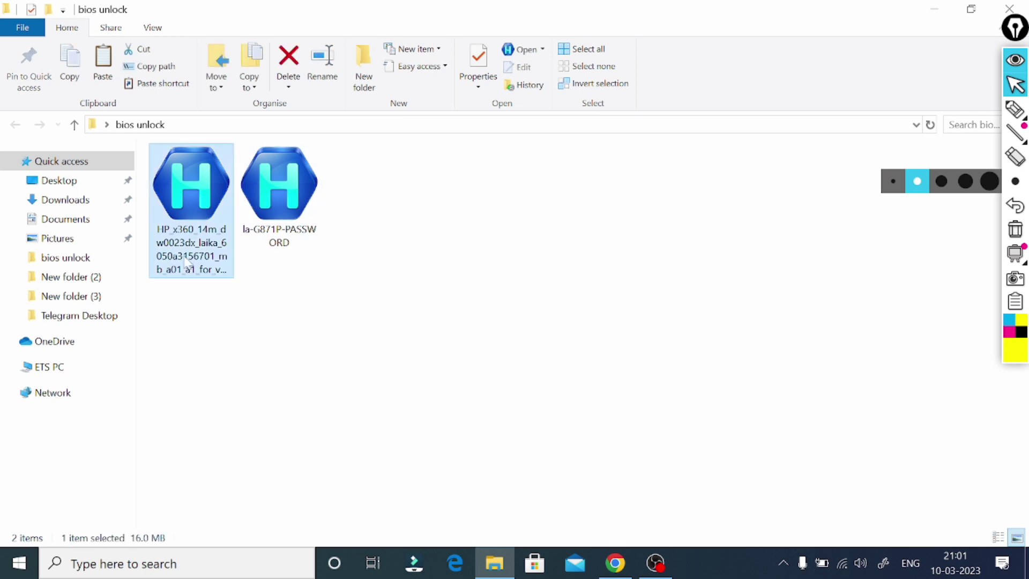
key("Delete")
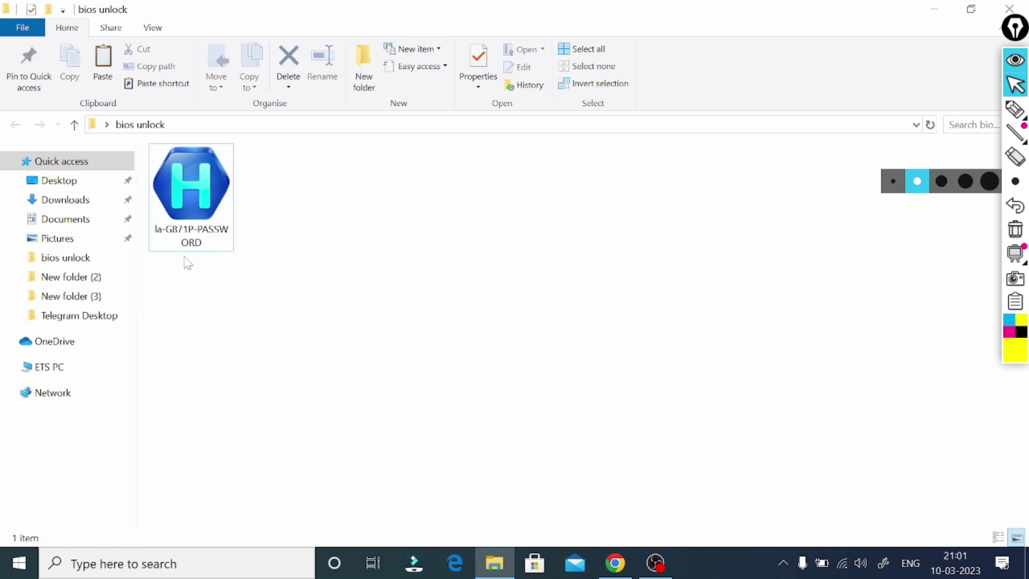
Step: Restore the bios unlock window to its smaller size, place it clear of the desktop icons, and refresh the desktop
left_click(195, 229)
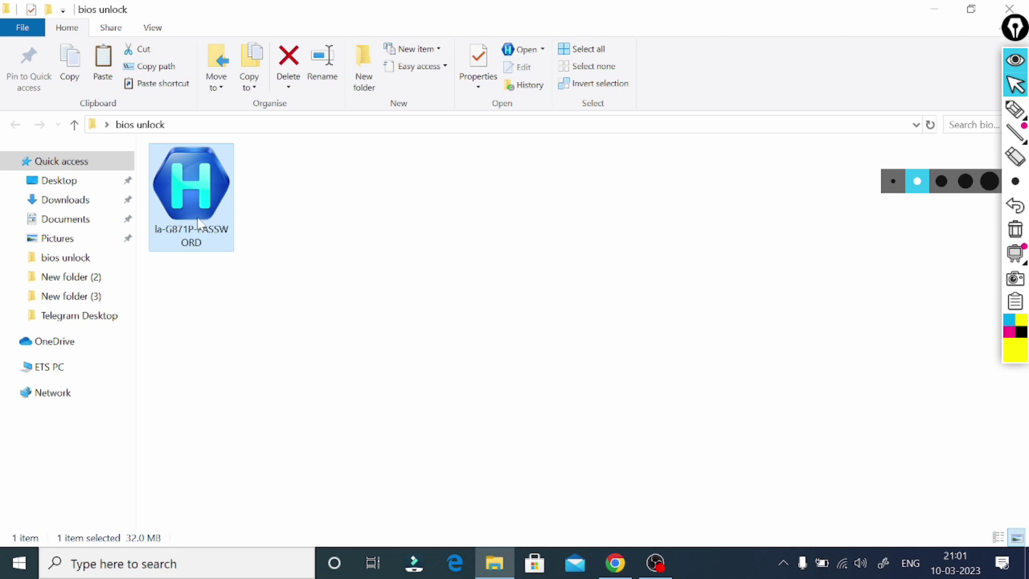
left_click_drag(296, 8, 807, 34)
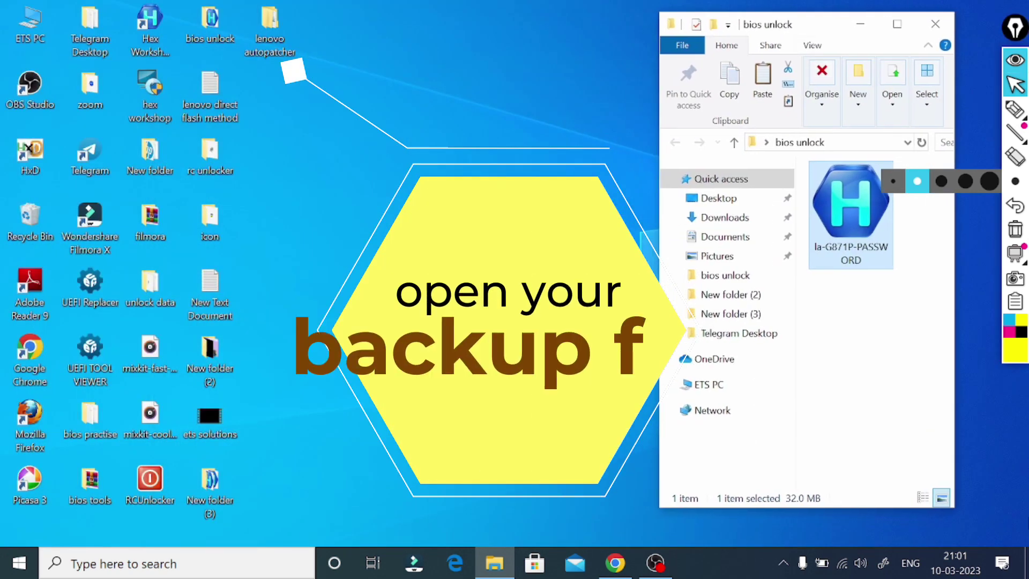
left_click(1008, 450)
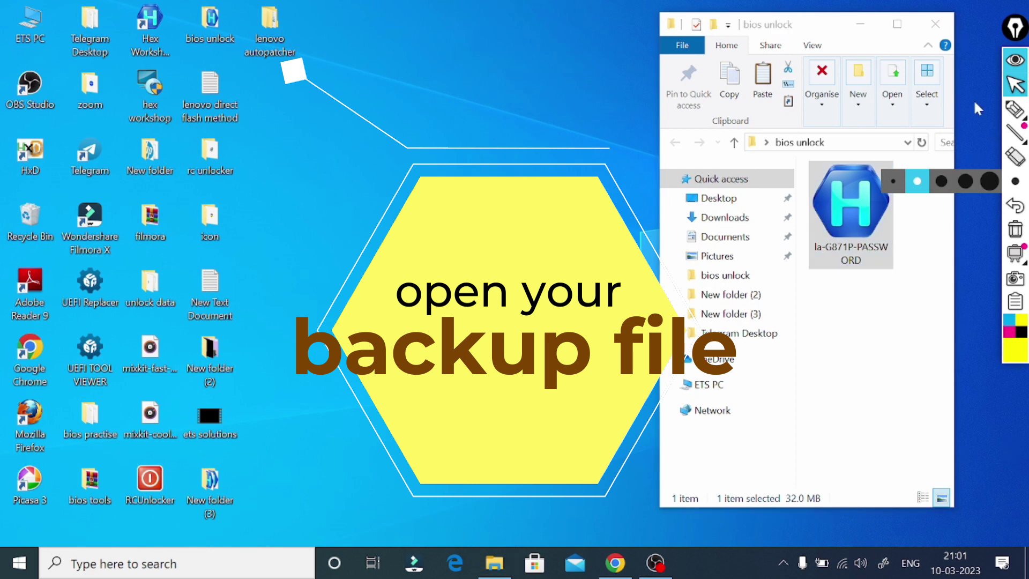
right_click(516, 109)
left_click(560, 155)
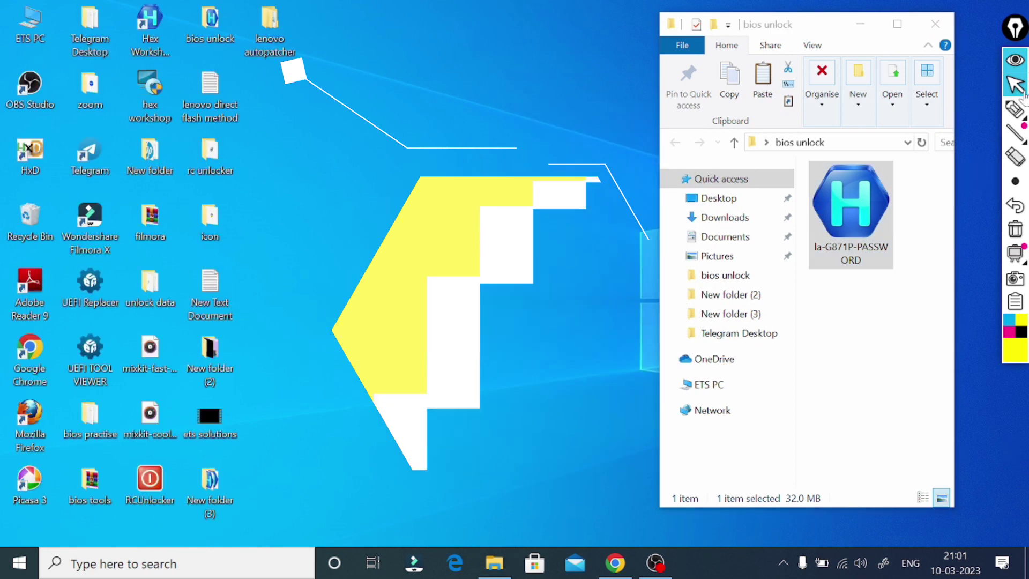
Step: Try dropping the la-G871P-PASSWORD file onto UEFI TOOL VIEWER on the desktop, and move it back into the bios unlock folder
left_click_drag(840, 214, 101, 338)
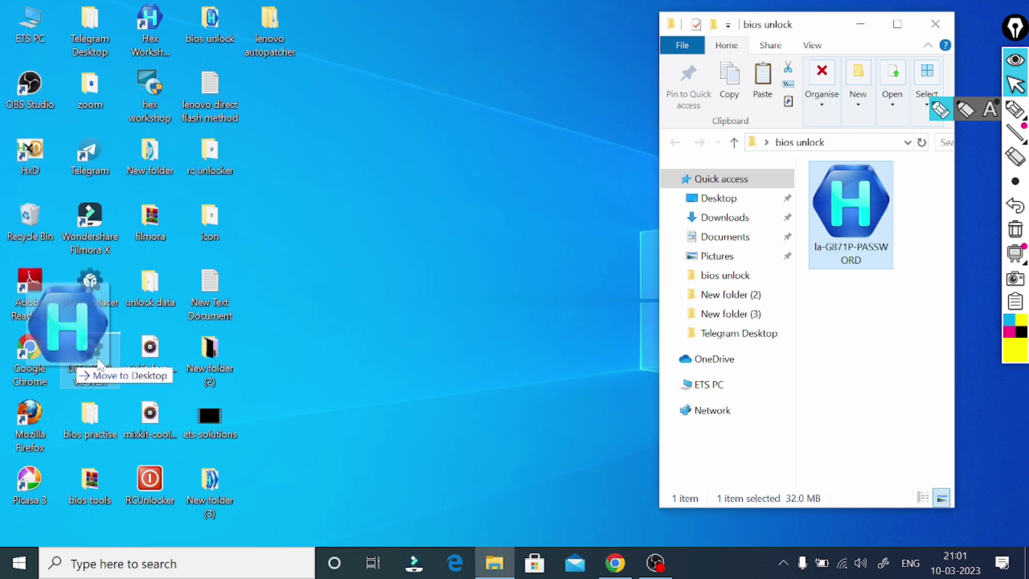
left_click_drag(127, 285, 84, 358)
right_click(304, 240)
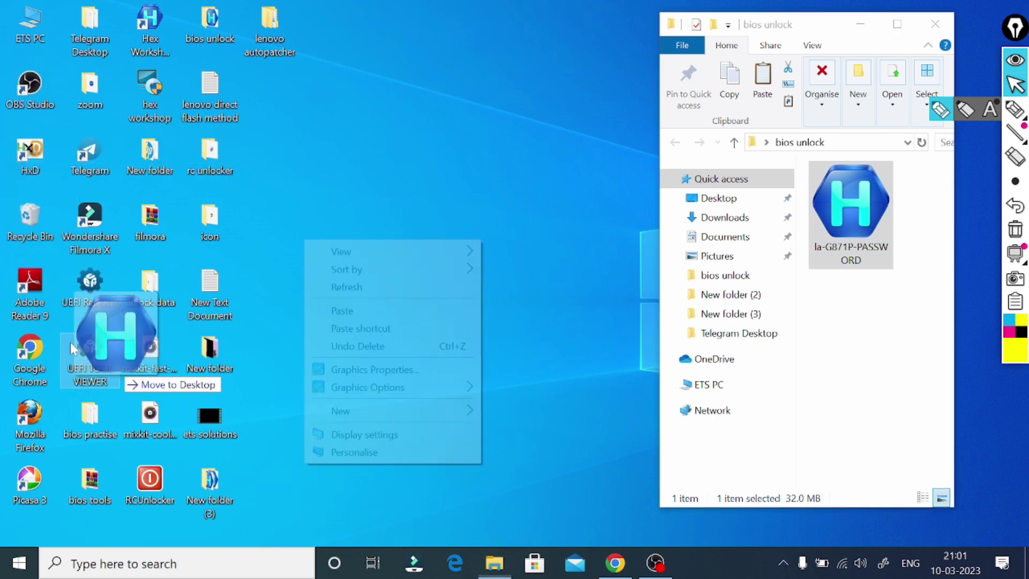
left_click(420, 288)
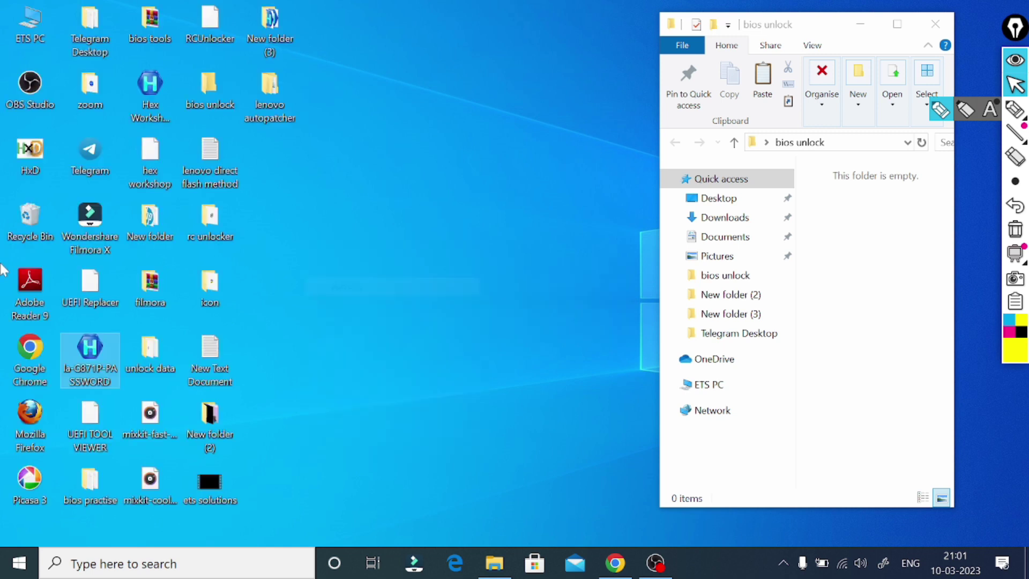
left_click_drag(105, 357, 863, 255)
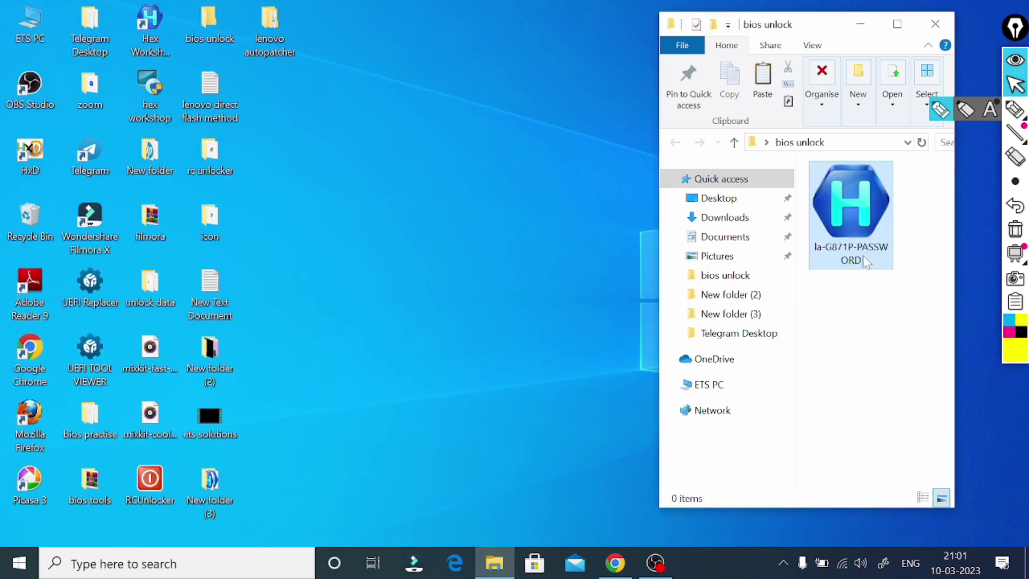
Step: Launch UEFI TOOL VIEWER and open la-G871P-PASSWORD.bin from the desktop's bios unlock folder as the BIOS image
left_click(81, 363)
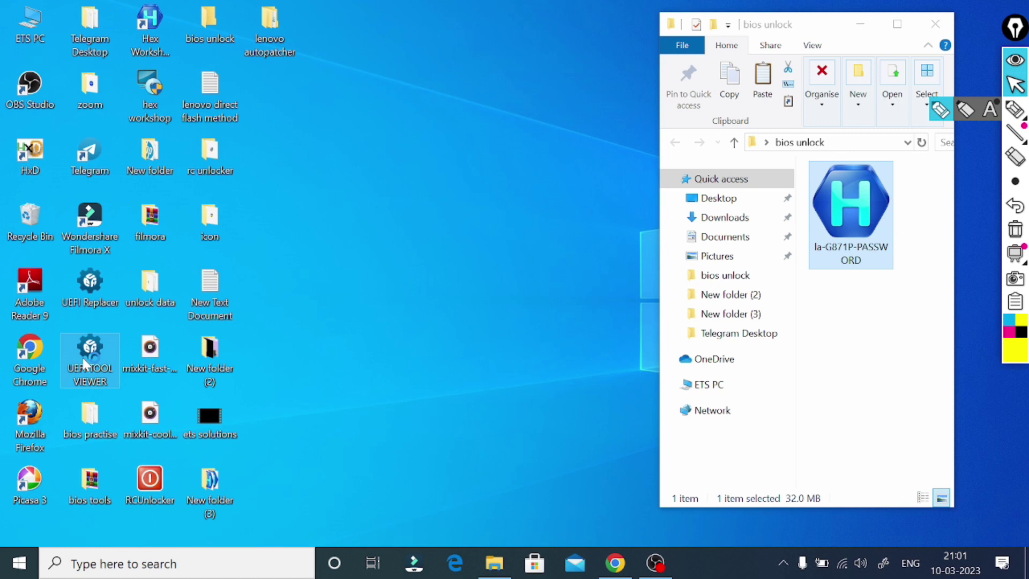
left_click(1013, 86)
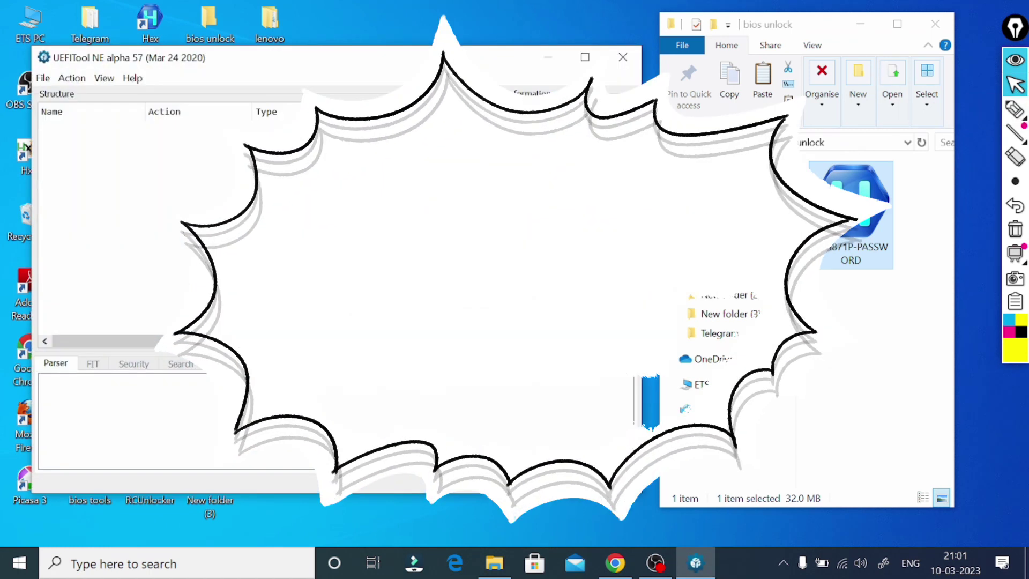
left_click(43, 77)
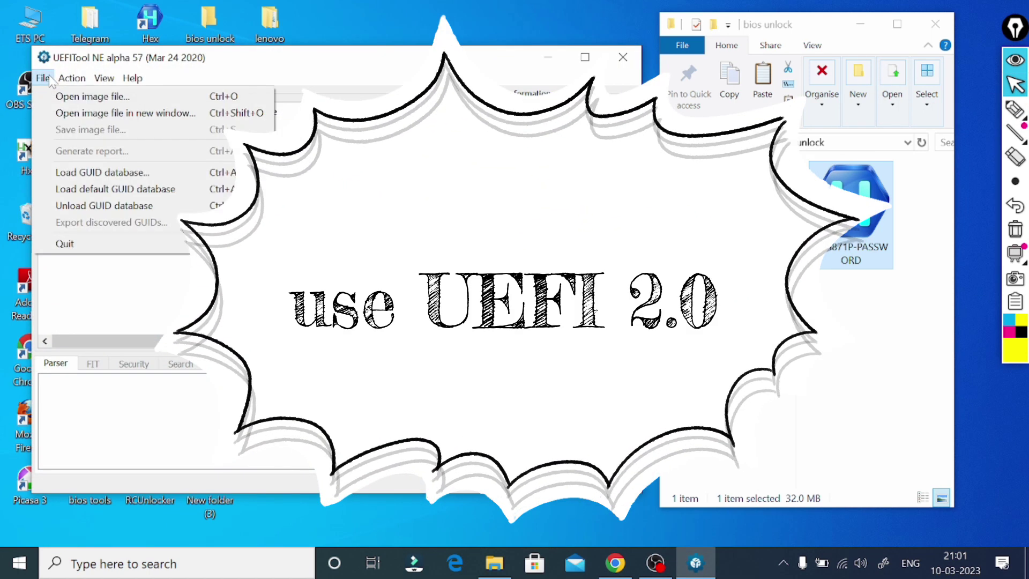
left_click(88, 96)
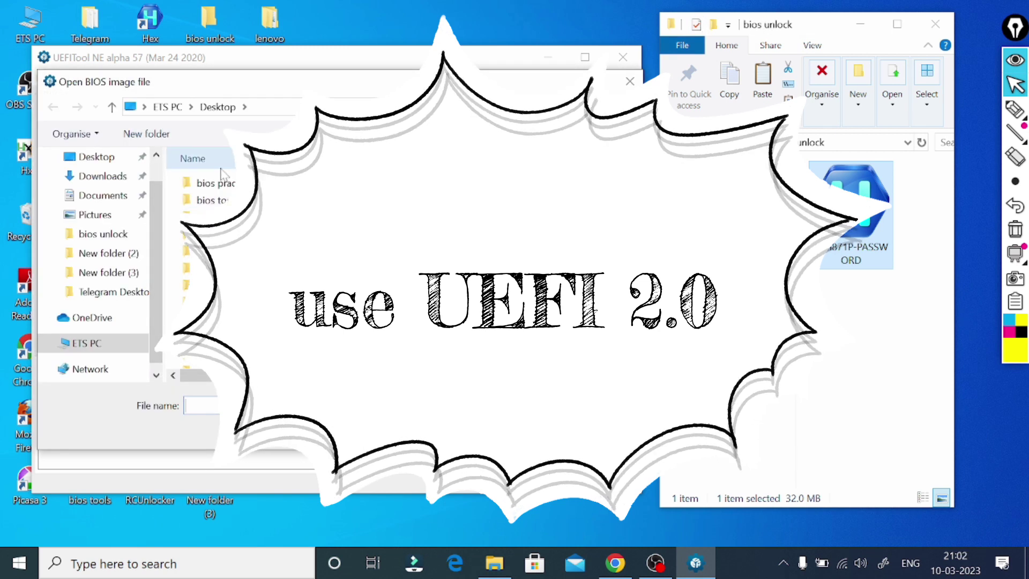
double_click(240, 217)
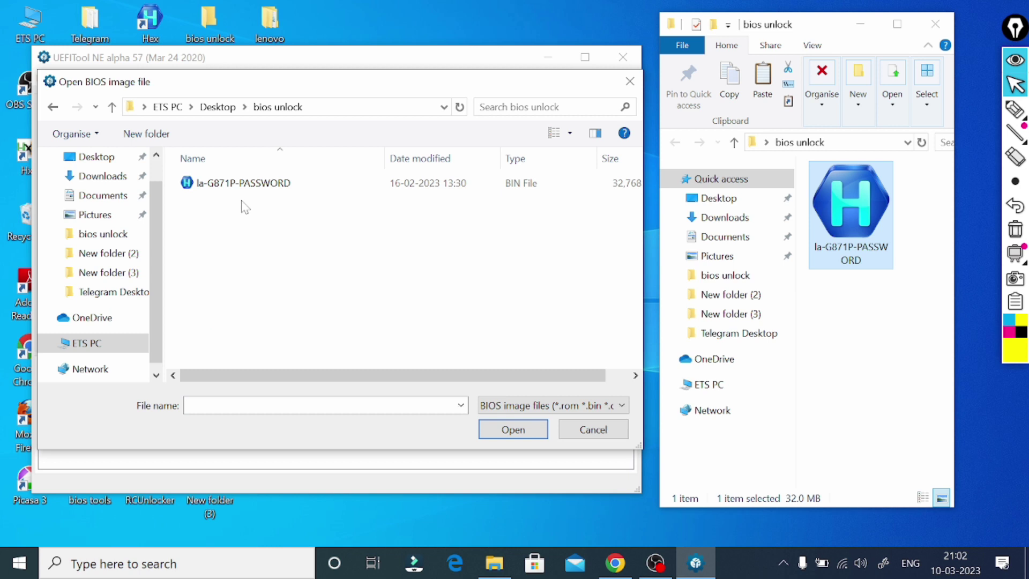
double_click(261, 188)
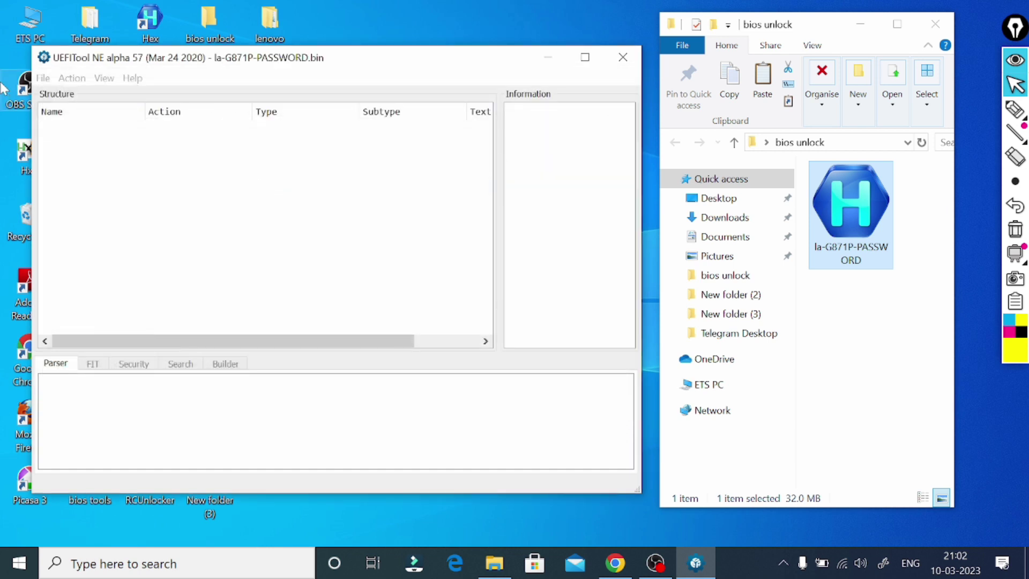
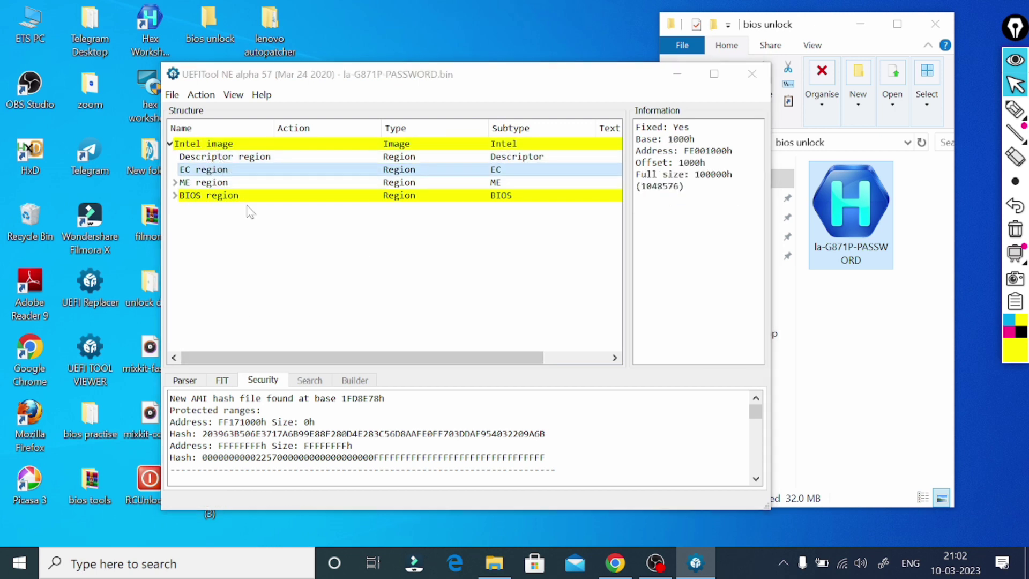
Step: Extract the EC region of the BIOS image as Region_EC_EC_region into the bios unlock folder, and close UEFITool
key("ctrl+e")
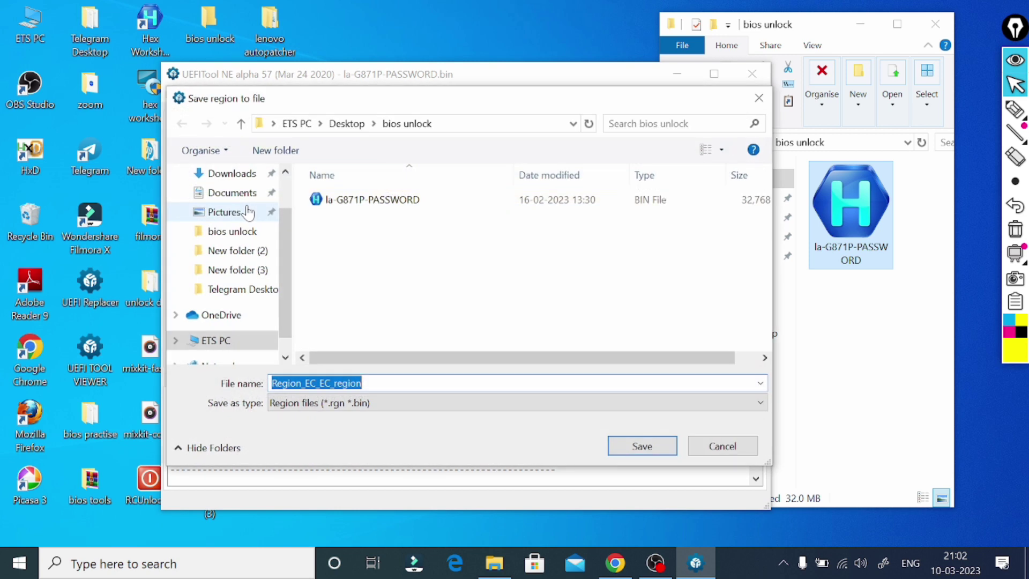
left_click(645, 451)
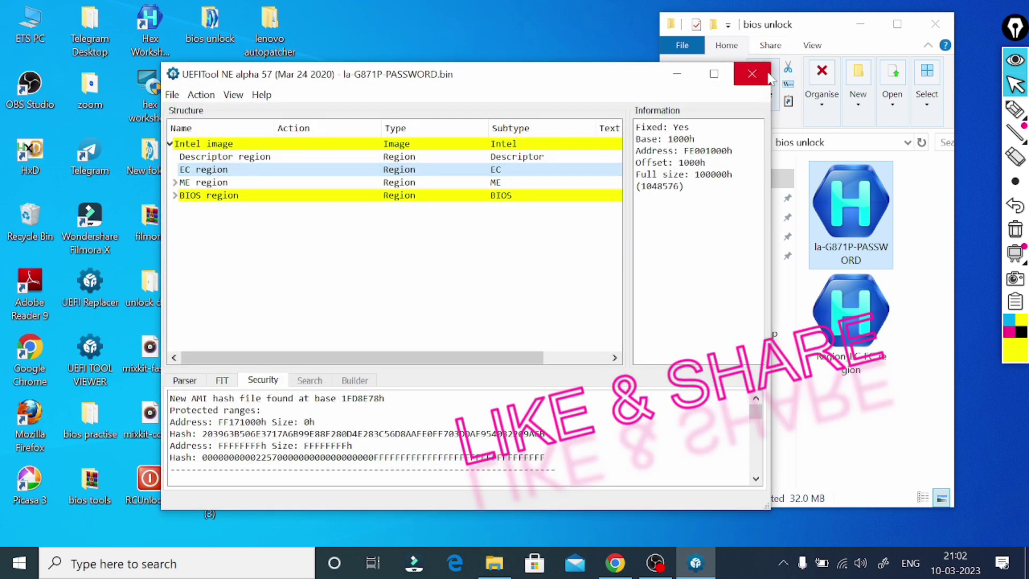
left_click(752, 73)
Step: Open the extracted Region_EC_EC_region file in HxD and search forward for the hex values 01 00 00
left_click(840, 313)
left_click_drag(840, 314, 22, 160)
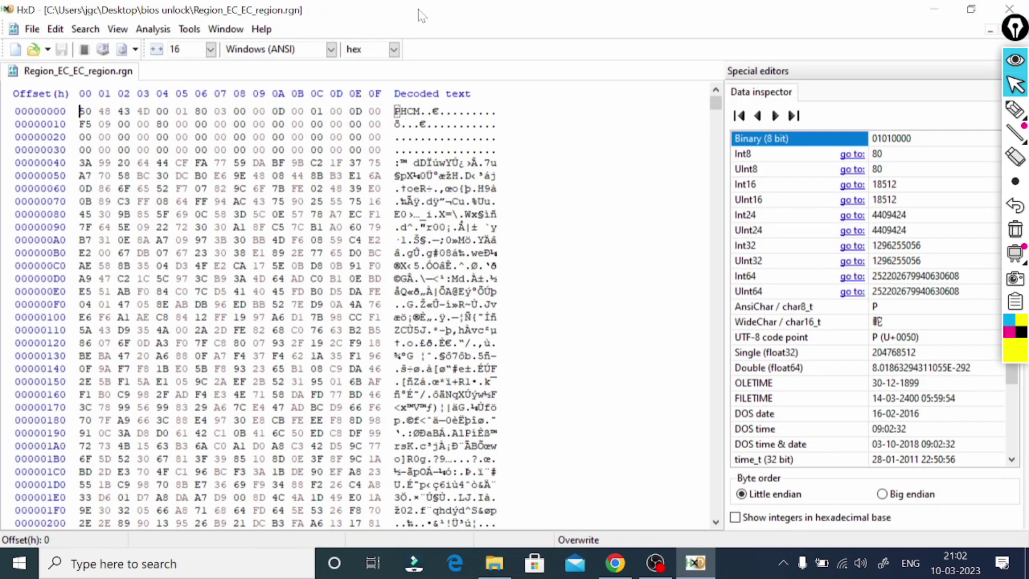
key("ctrl+f")
left_click(429, 193)
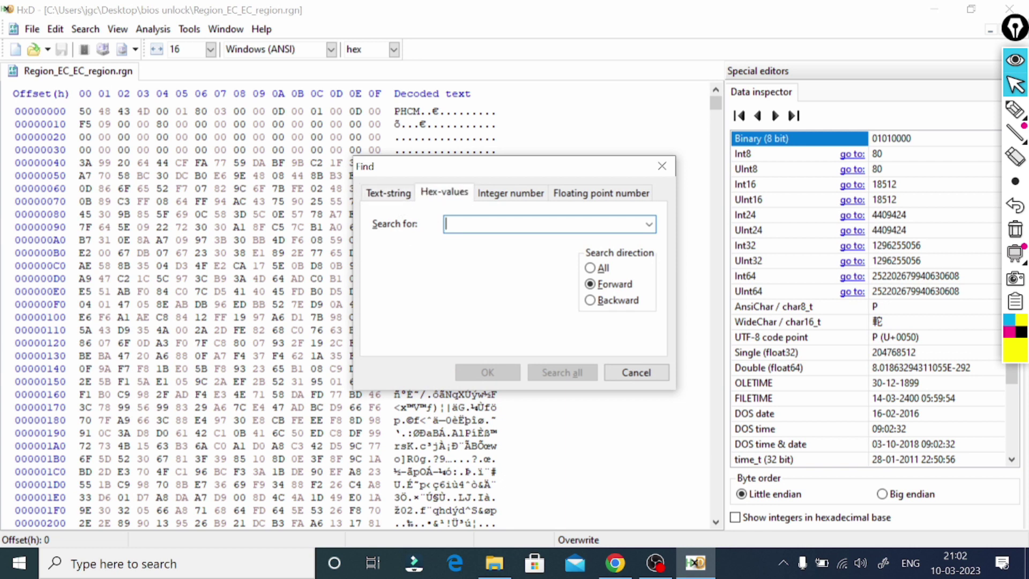
type("01n")
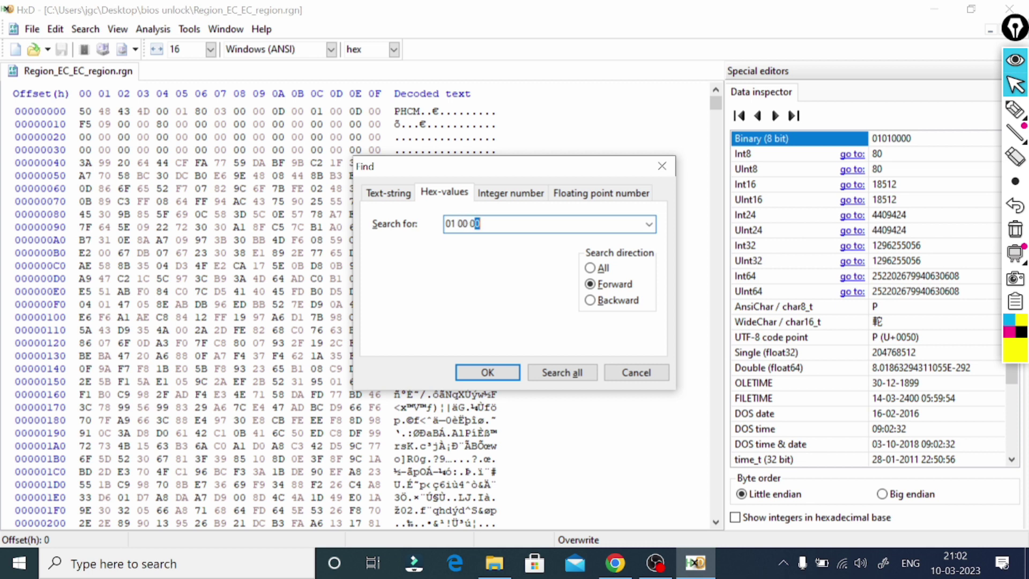
key("Return")
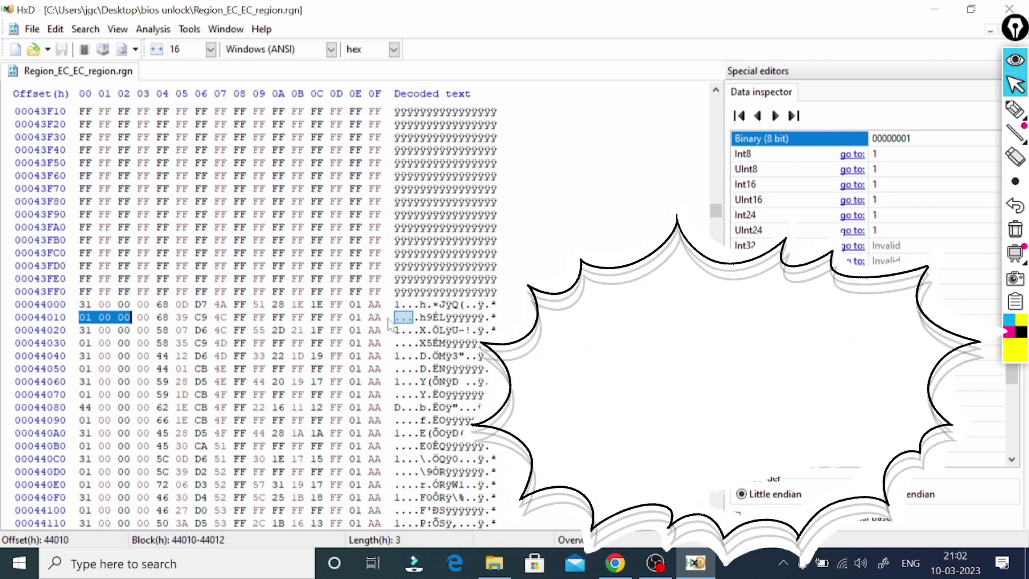
Step: Fill the data block from offset 44010 through 4553F with the hex value FF
left_click_drag(396, 318, 497, 528)
key("shift+Down")
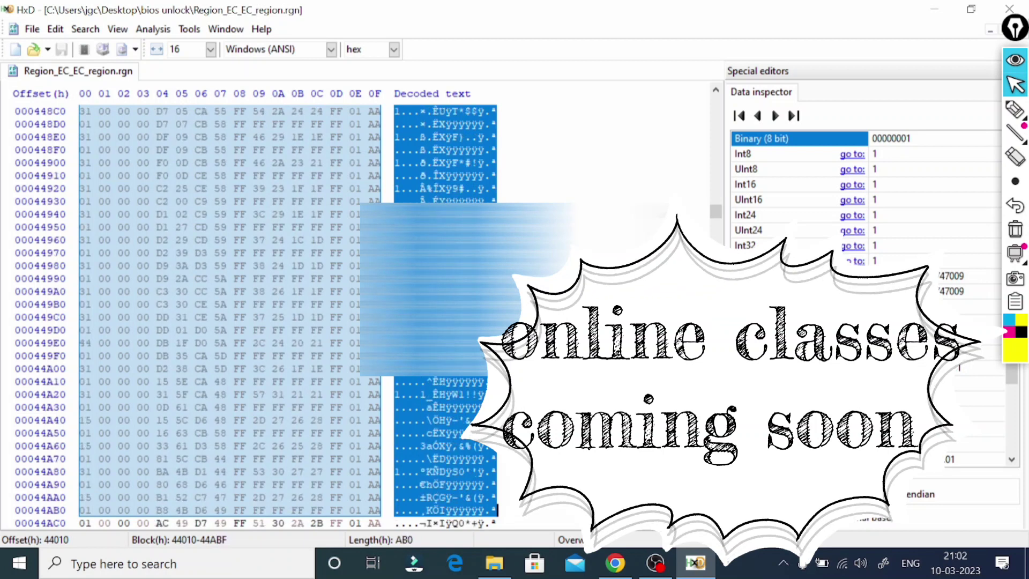
key("shift+Down")
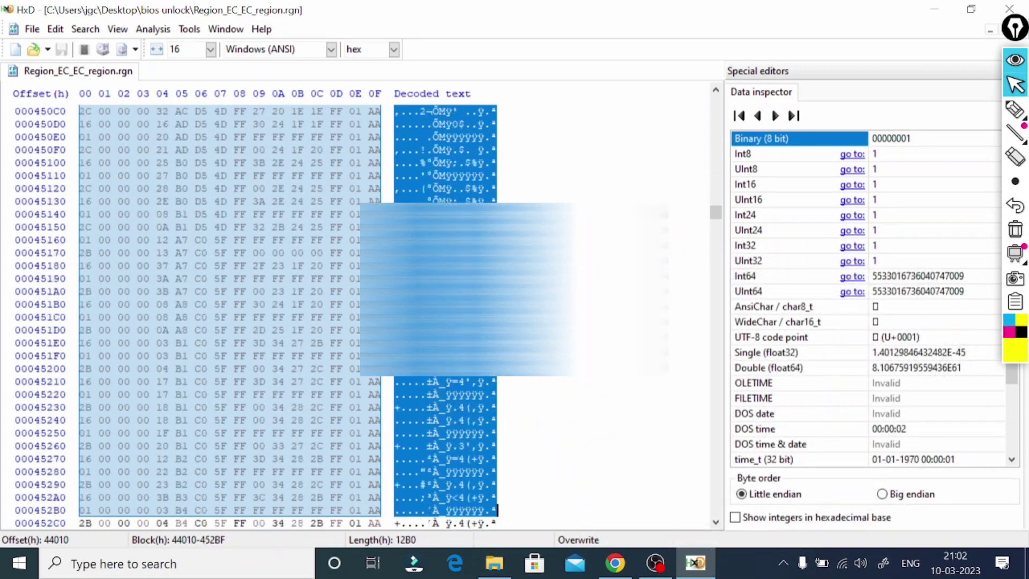
key("shift+Down")
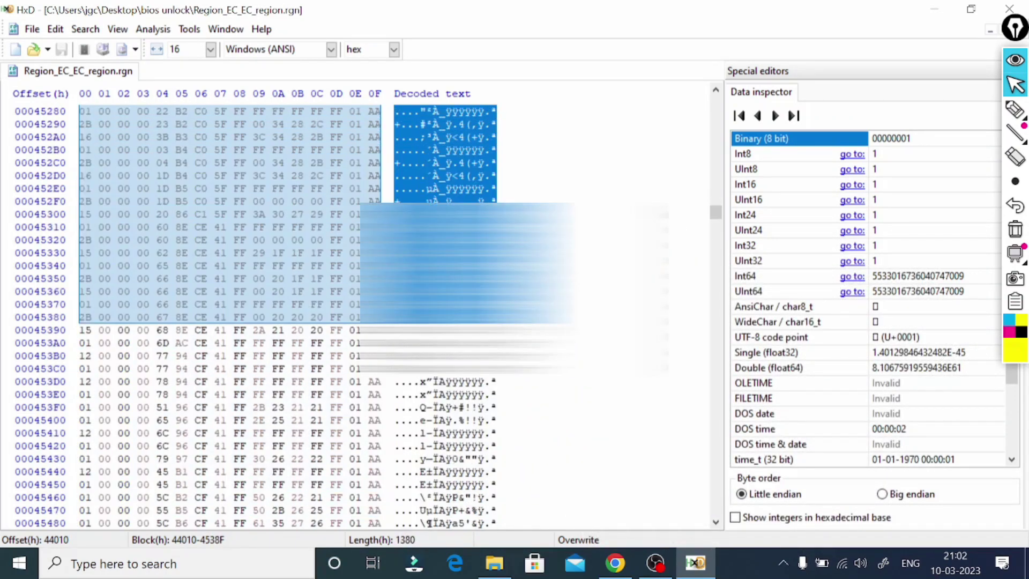
key("shift+Down")
key("shift+Down")
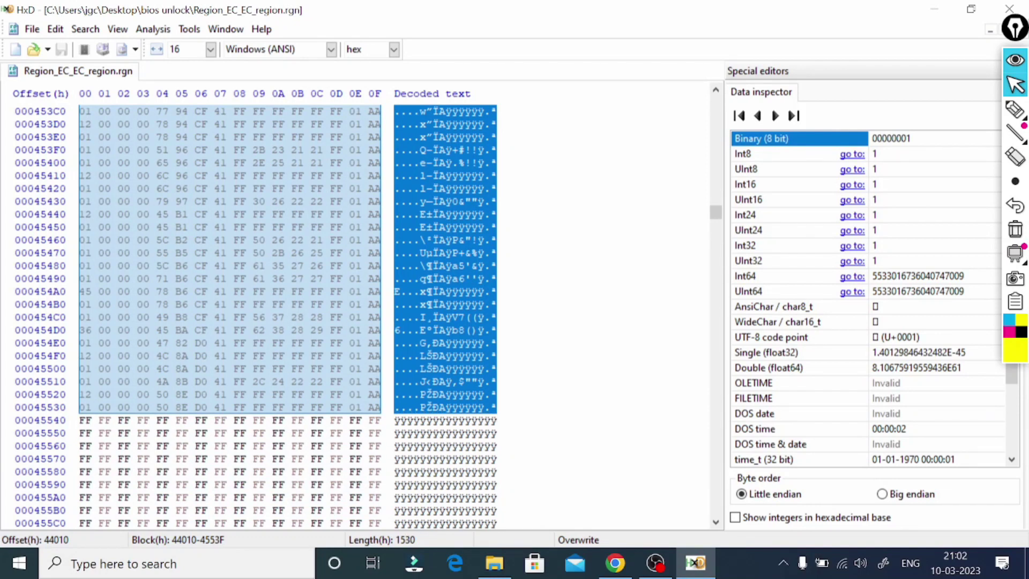
right_click(269, 240)
left_click(319, 346)
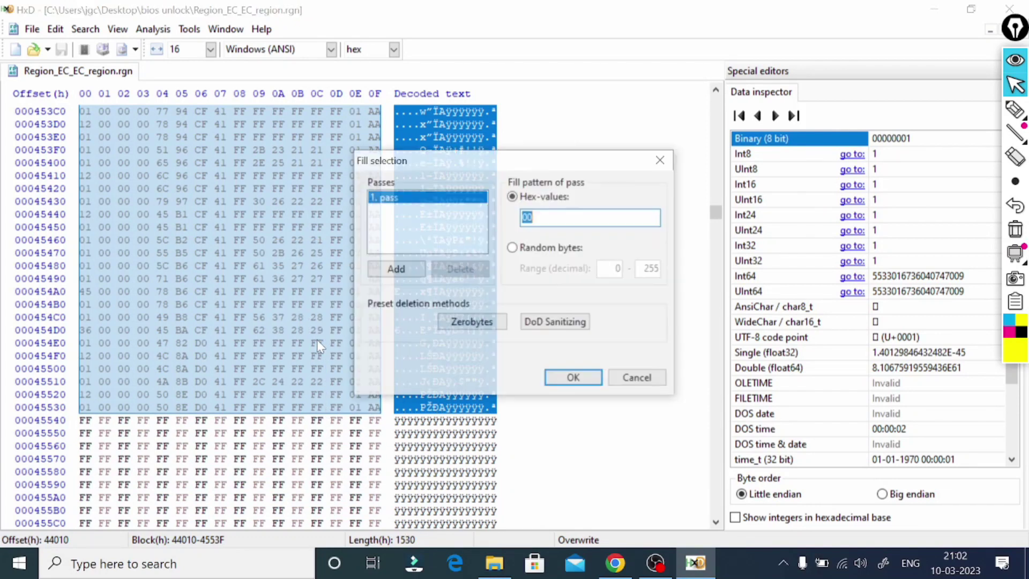
type("ff")
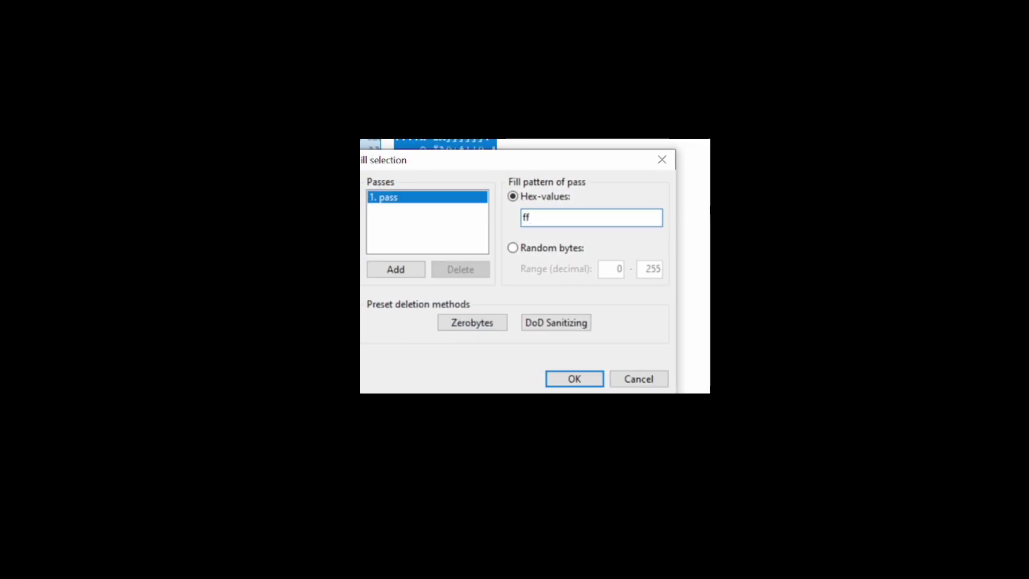
left_click(574, 379)
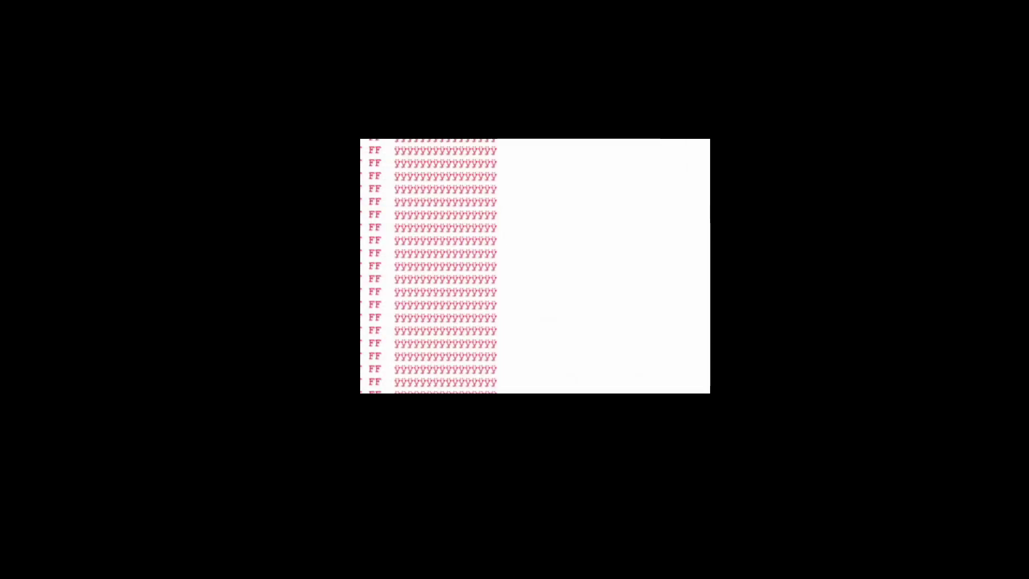
Step: Save the edited EC region as unlock in the desktop's bios unlock folder
left_click(45, 108)
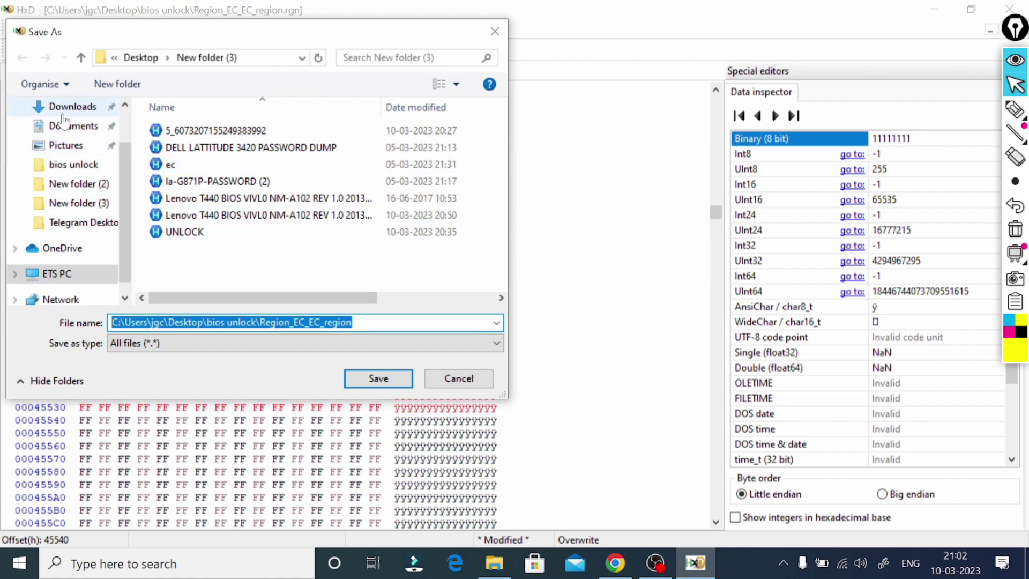
scroll(78, 139, "up", 1)
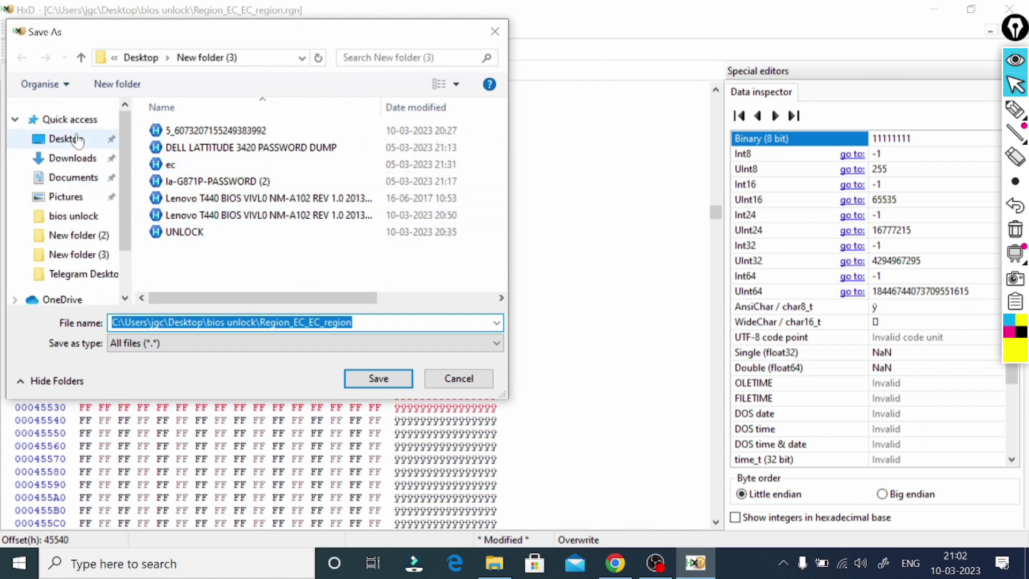
left_click(78, 139)
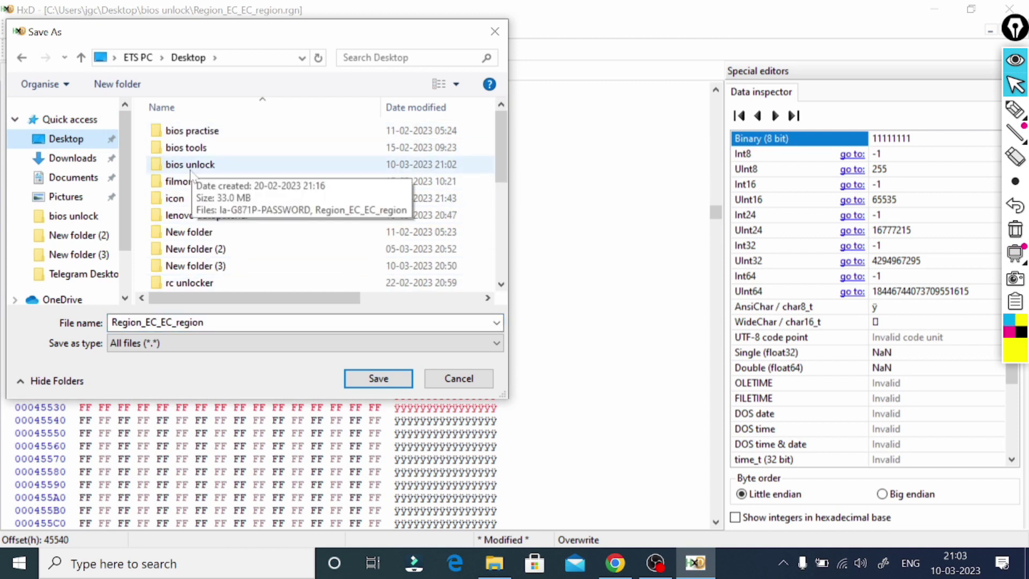
double_click(191, 171)
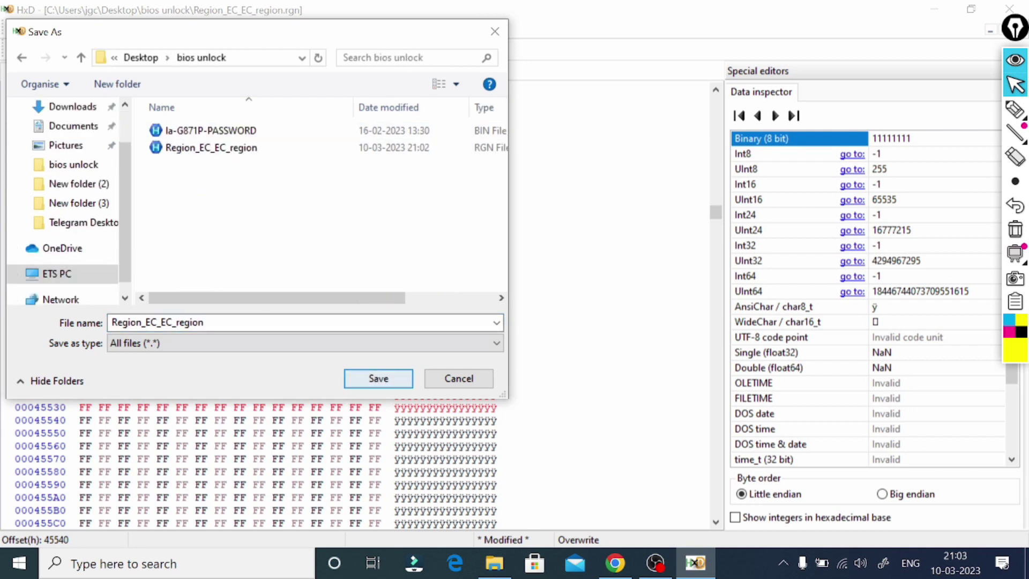
left_click(203, 322)
key("BackSpace")
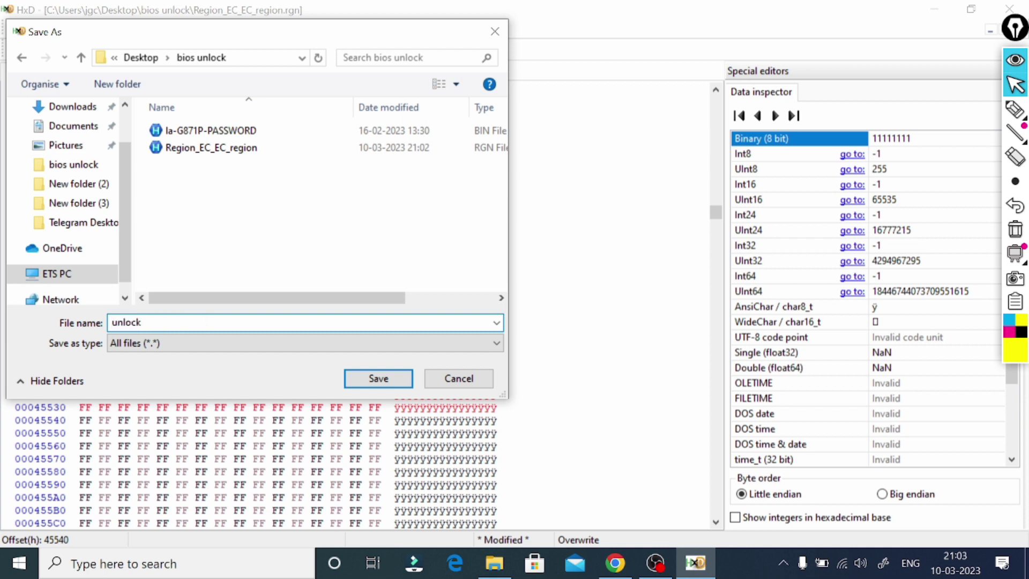
key("Return")
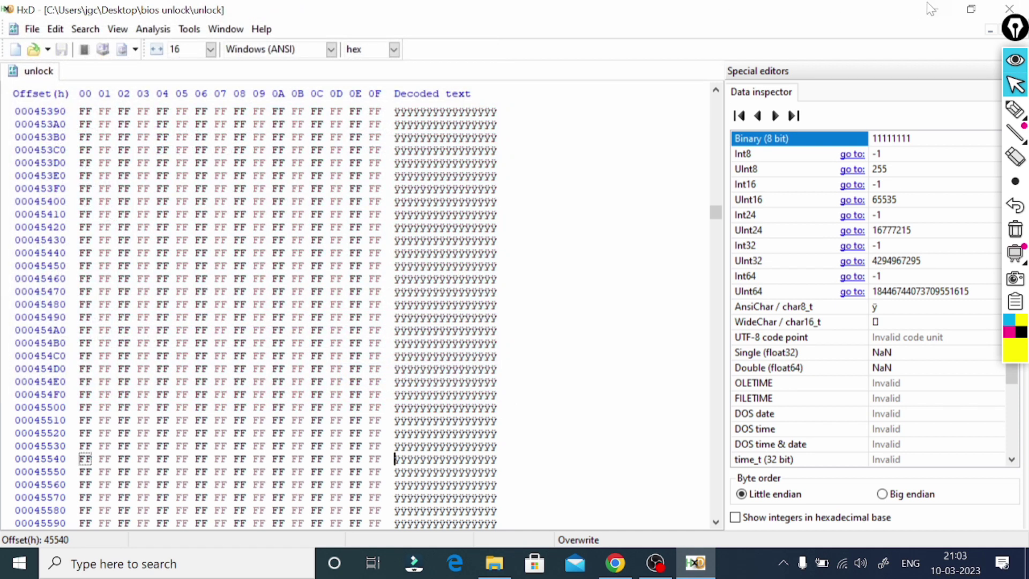
Step: Minimise HxD and rename the unlock file in the bios unlock folder as unlock.bin
left_click(931, 9)
left_click(871, 432)
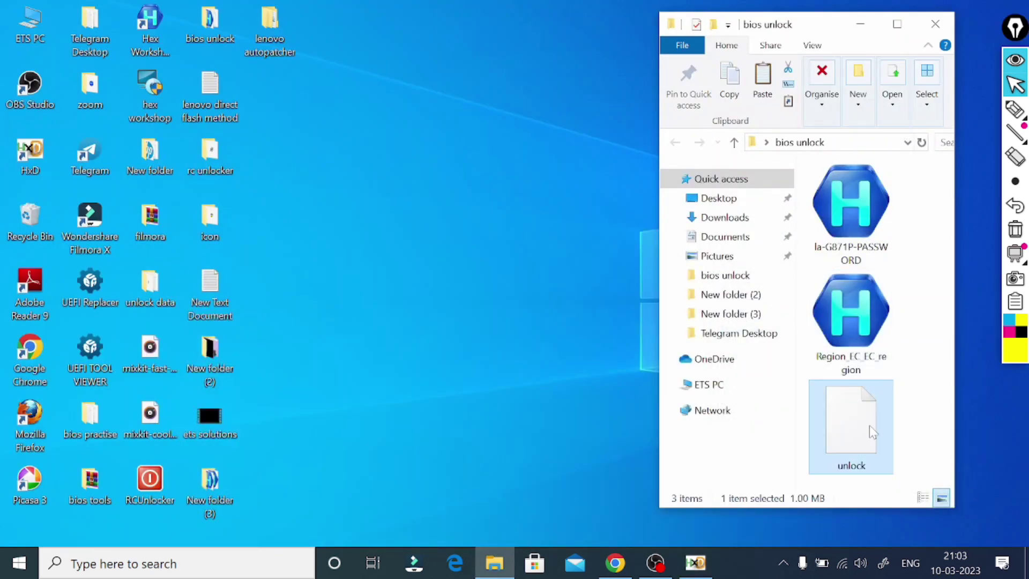
right_click(871, 432)
left_click(865, 390)
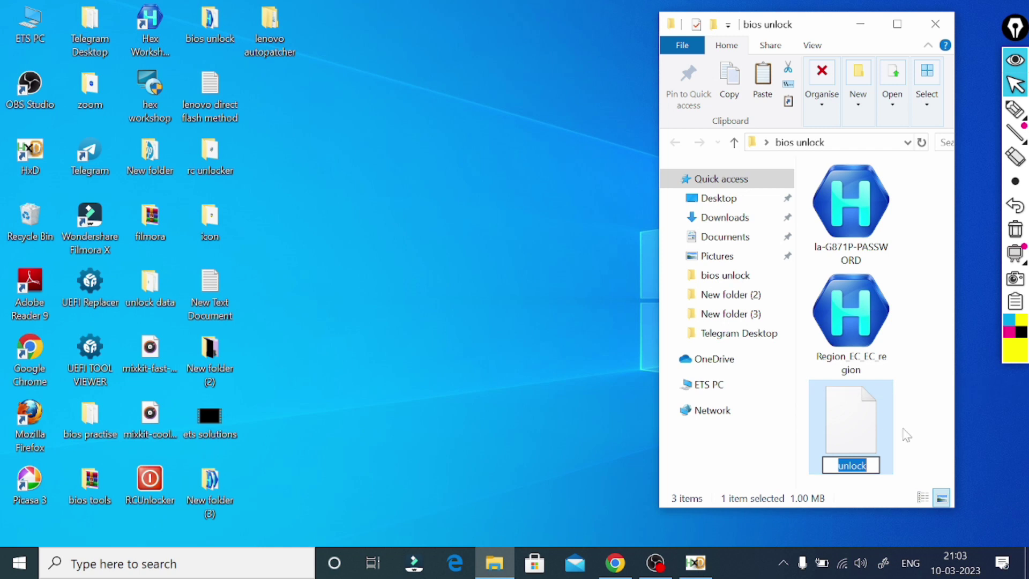
key("End")
type(".bin")
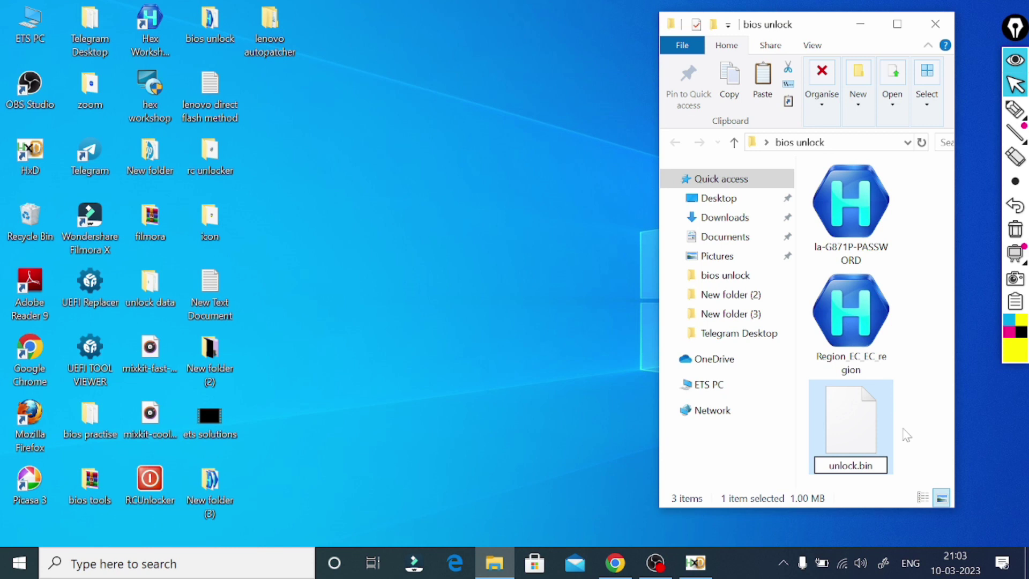
key("Return")
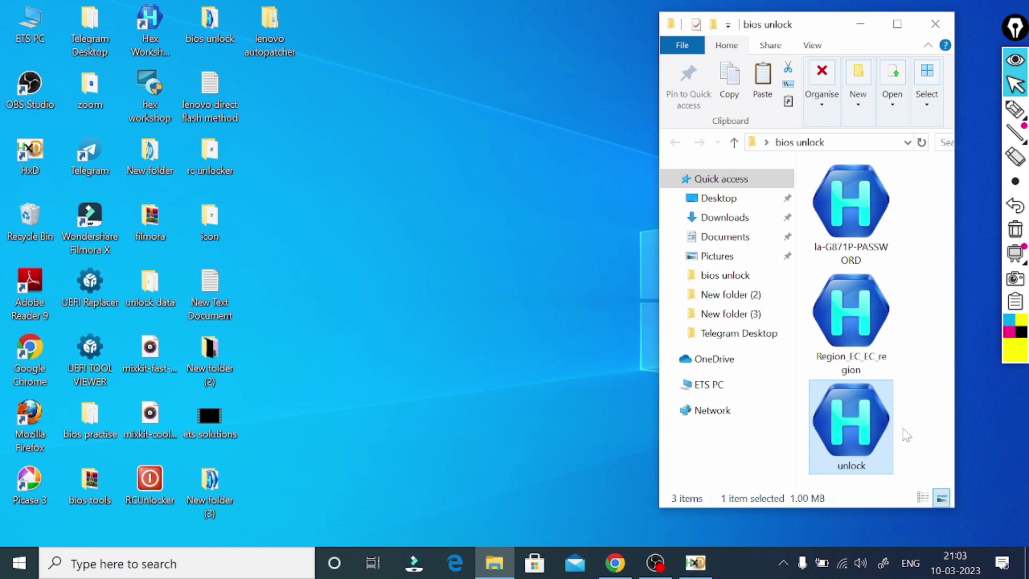
Step: Open the la-G871P-PASSWORD file from the bios unlock folder with UEFI Replacer on the desktop
left_click_drag(866, 185, 103, 308)
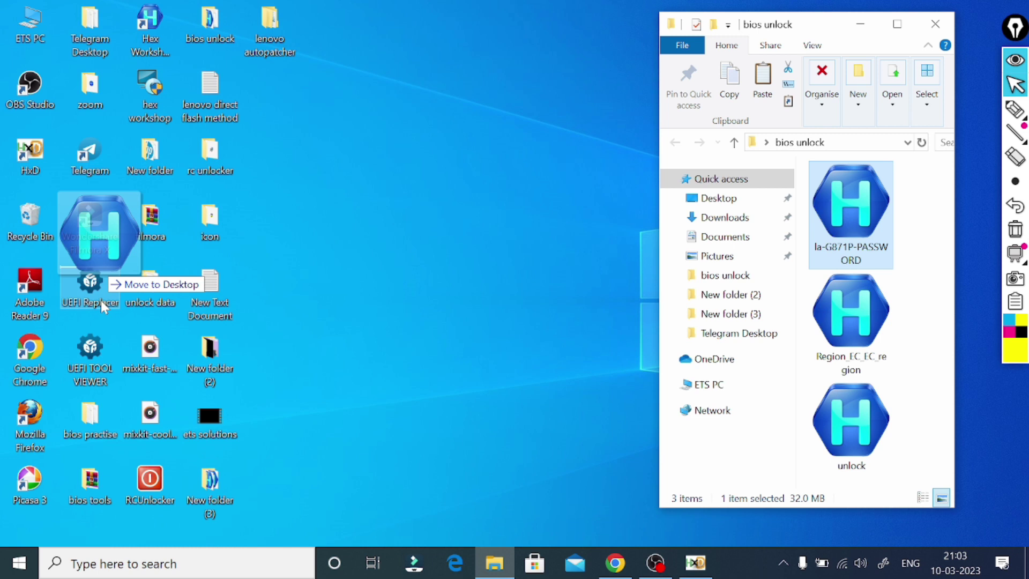
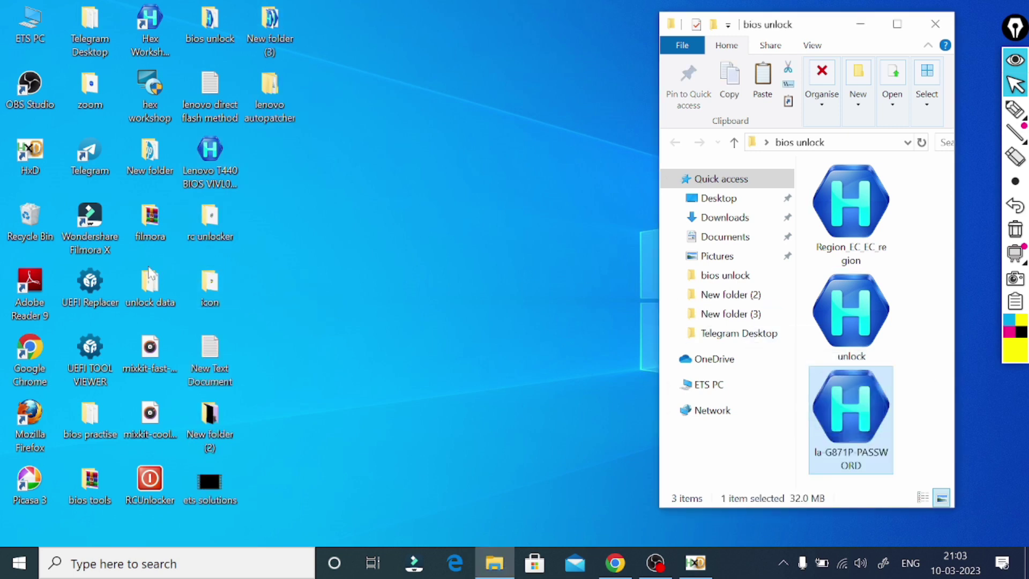
Step: Launch UEFI Replacer from the desktop and start opening a BIOS image file in it
double_click(90, 282)
left_click(179, 186)
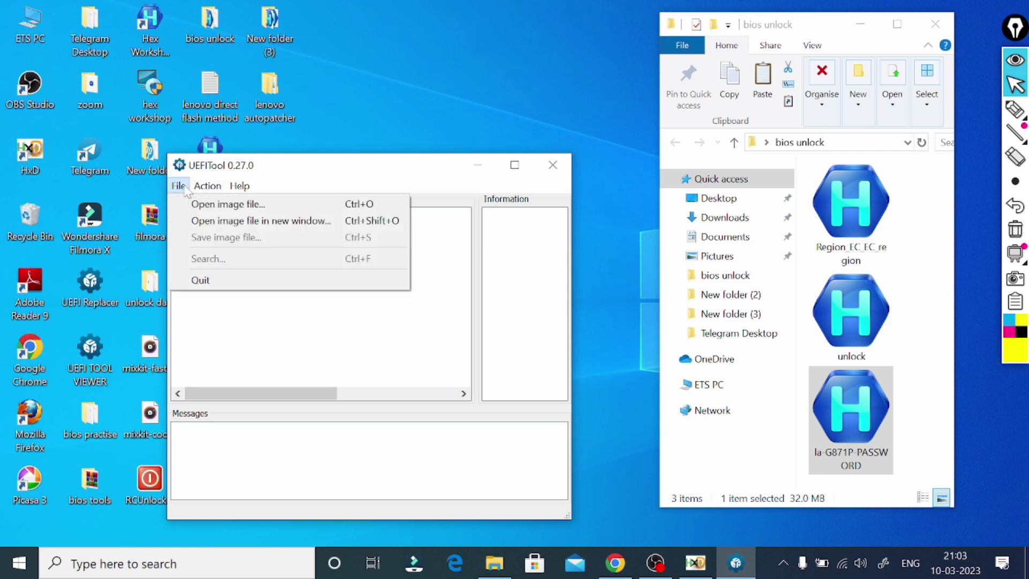
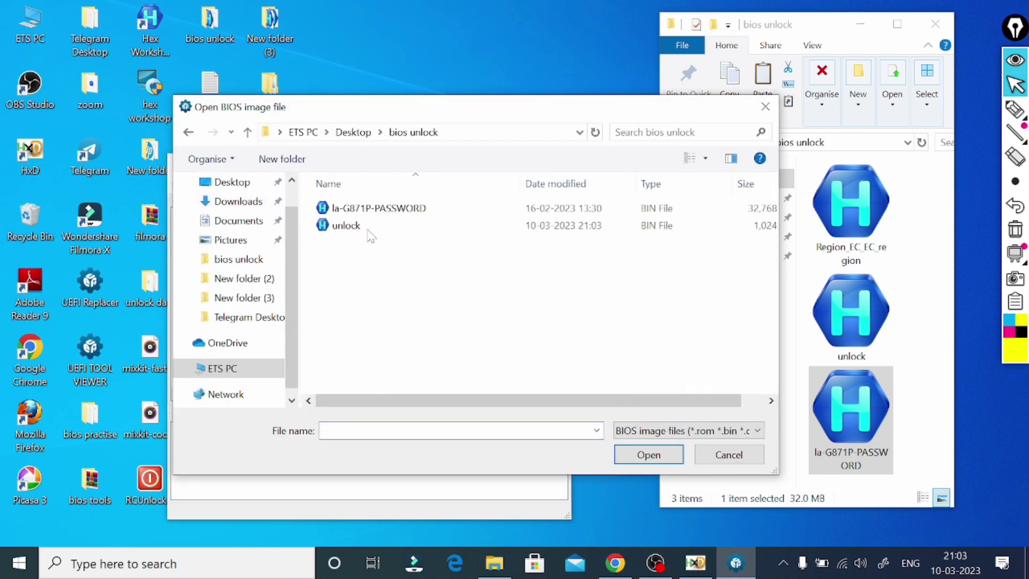
Step: Load the la-G871P-PASSWORD BIOS image and expand its Intel image structure
double_click(372, 212)
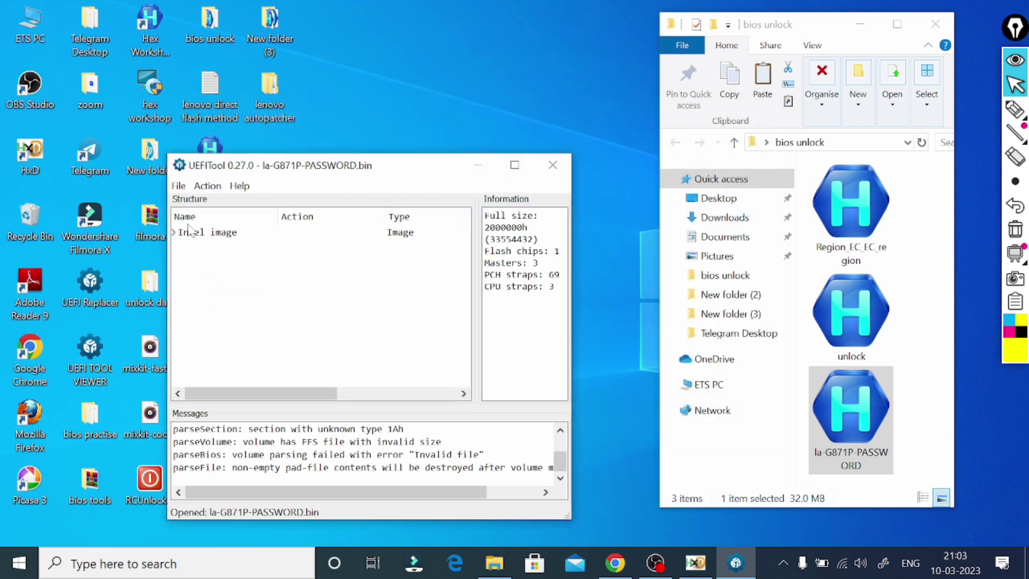
double_click(190, 231)
Step: Try to replace the EC region with the unlock file, and close the UEFI tool
left_click(204, 258)
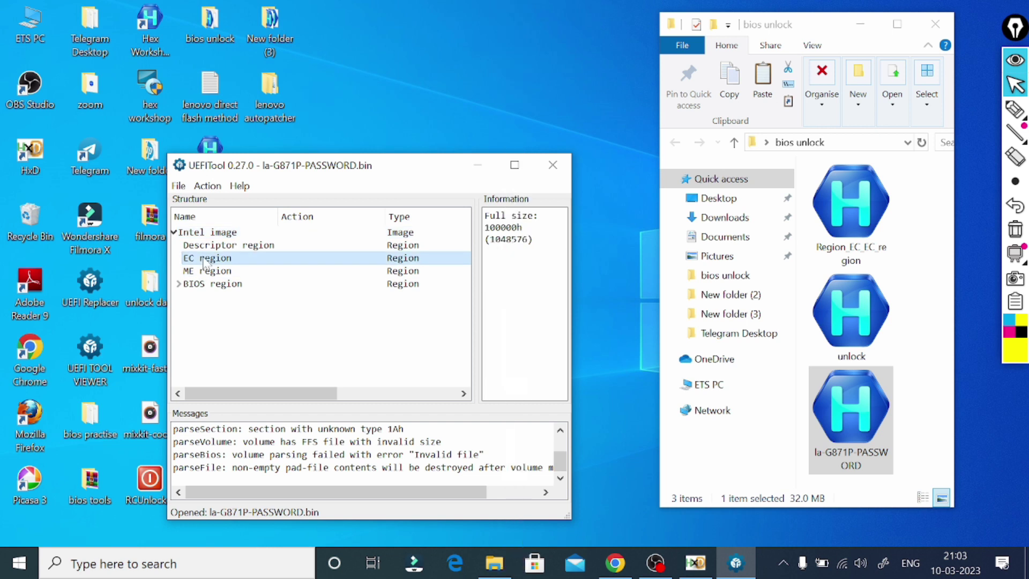
right_click(204, 258)
left_click(256, 310)
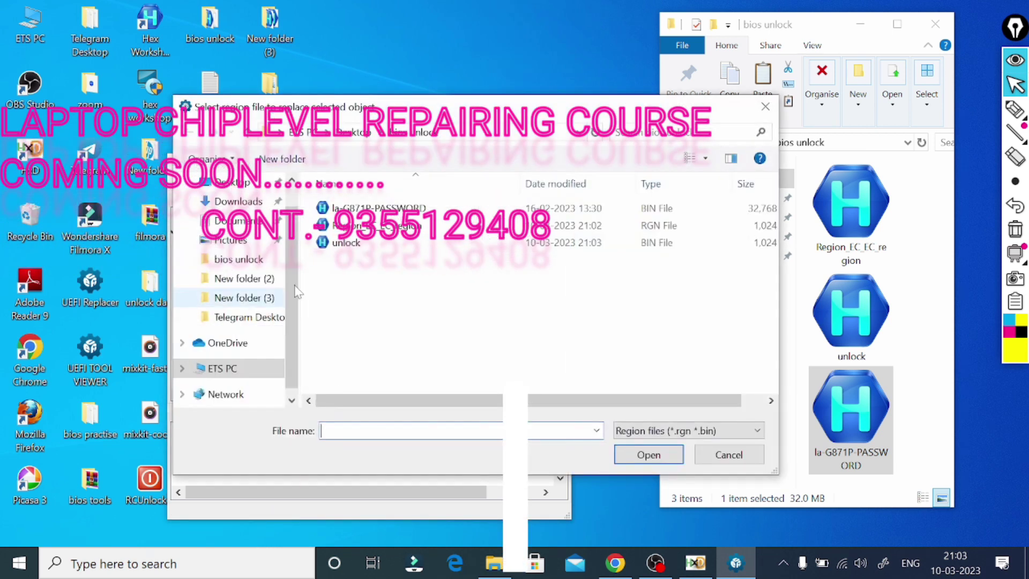
left_click(352, 244)
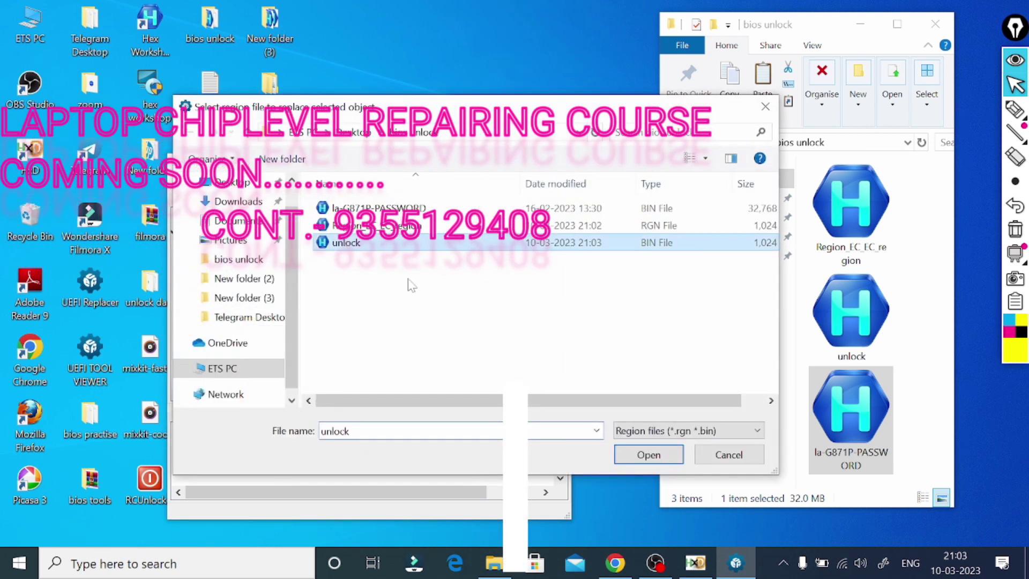
left_click(655, 459)
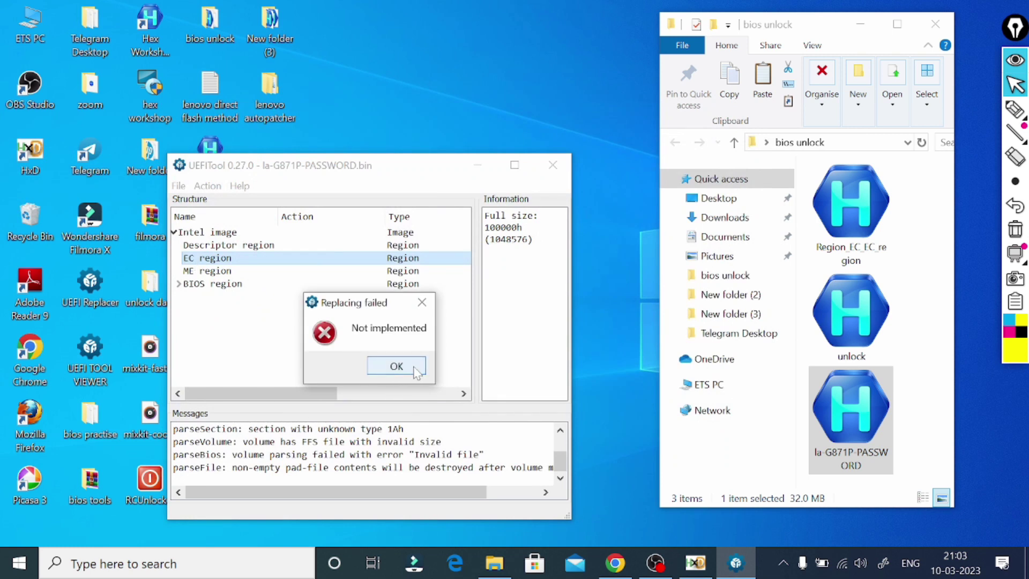
left_click(397, 366)
left_click(552, 165)
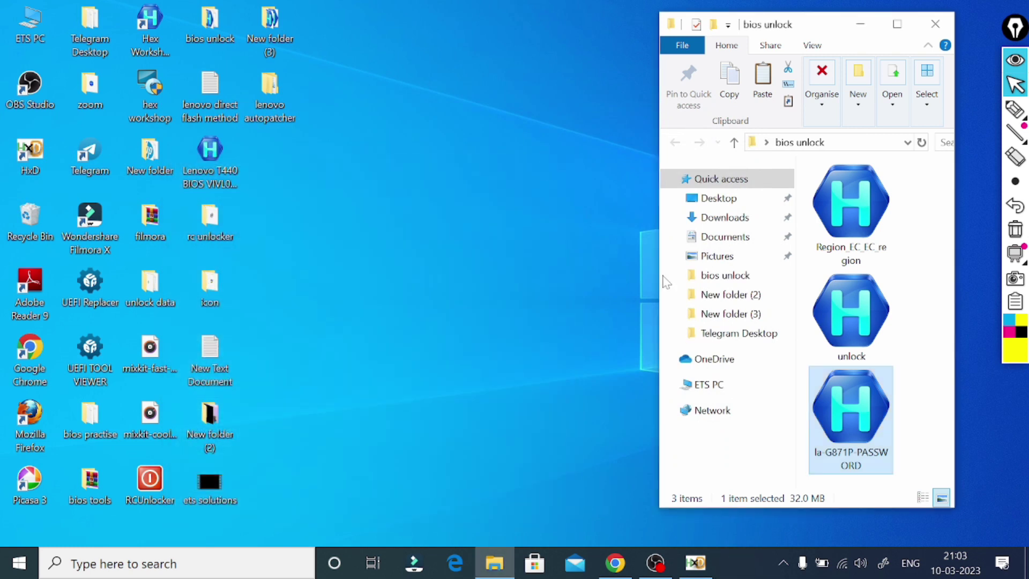
left_click(851, 203)
right_click(851, 204)
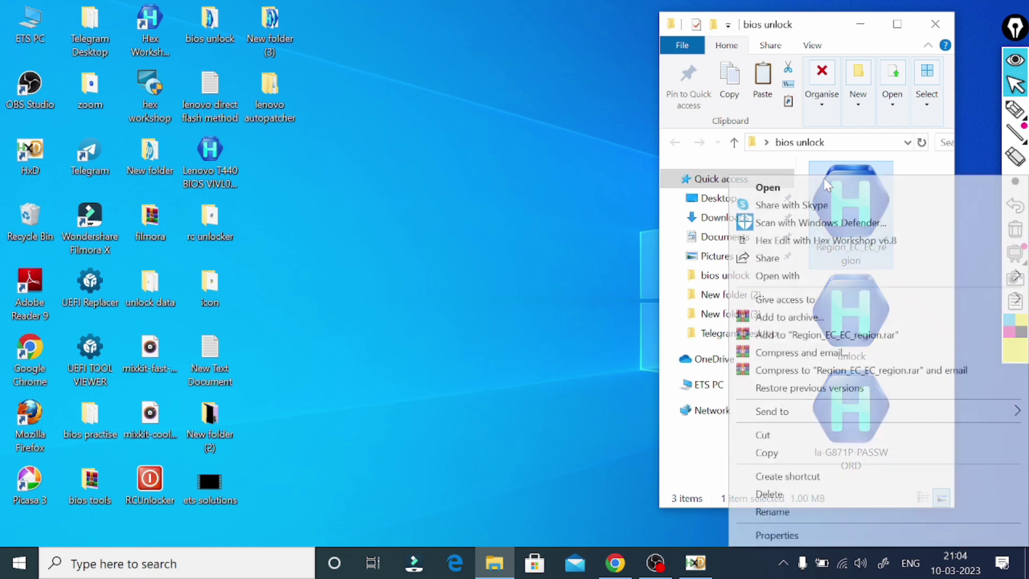
left_click(424, 208)
right_click(836, 204)
left_click(565, 192)
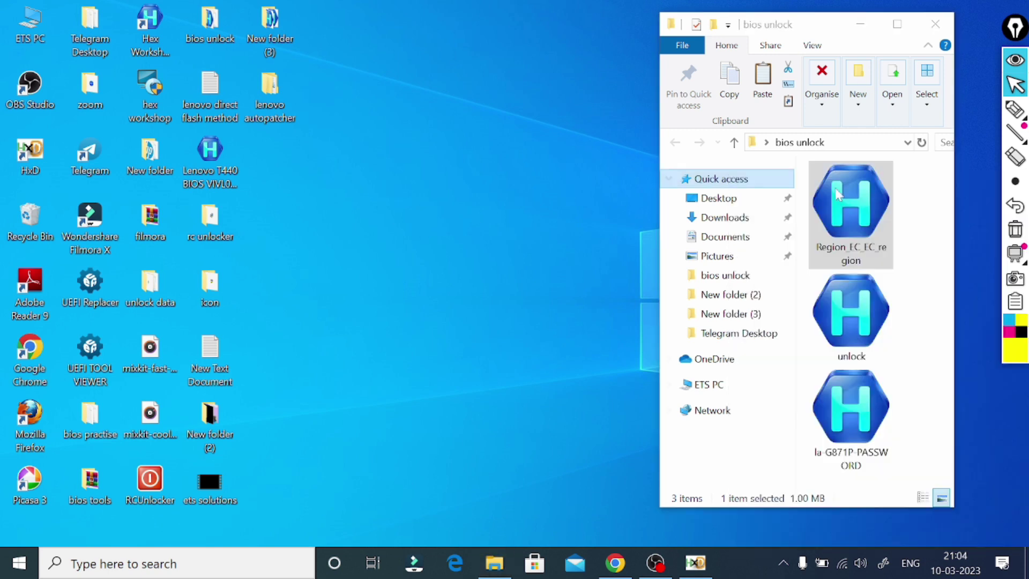
Step: Open the la-G871P-PASSWORD file from the bios unlock folder in Hex Workshop
double_click(868, 416)
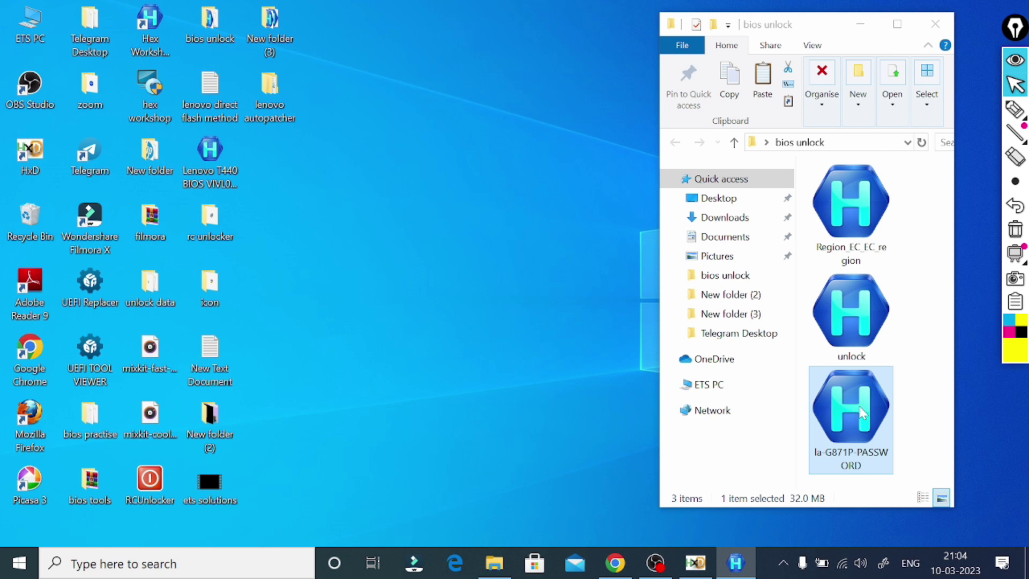
right_click(512, 77)
left_click(530, 117)
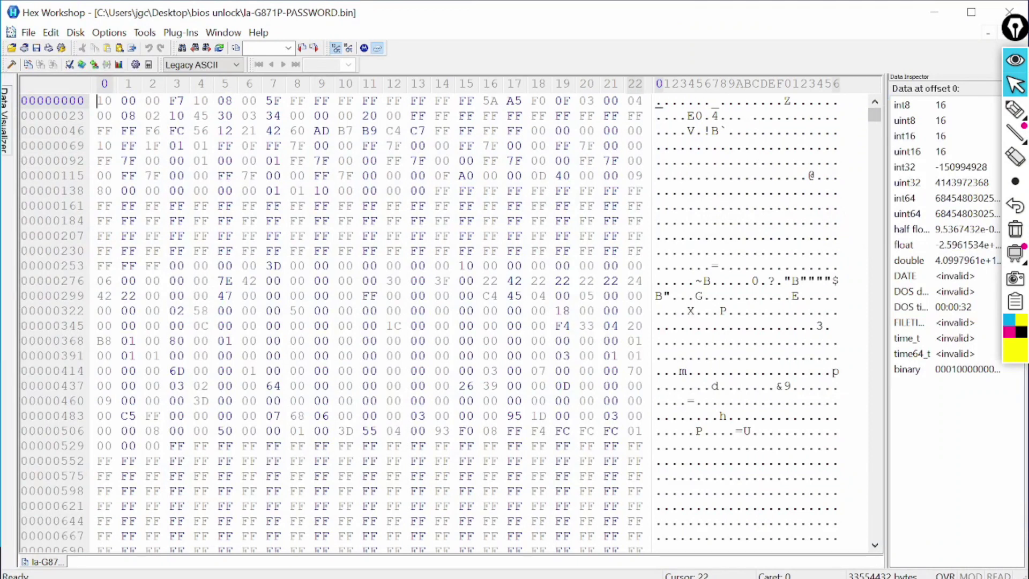
Step: Bring up the Goto dialog for jumping to an offset in the la-G871P-PASSWORD file
key("ctrl+f")
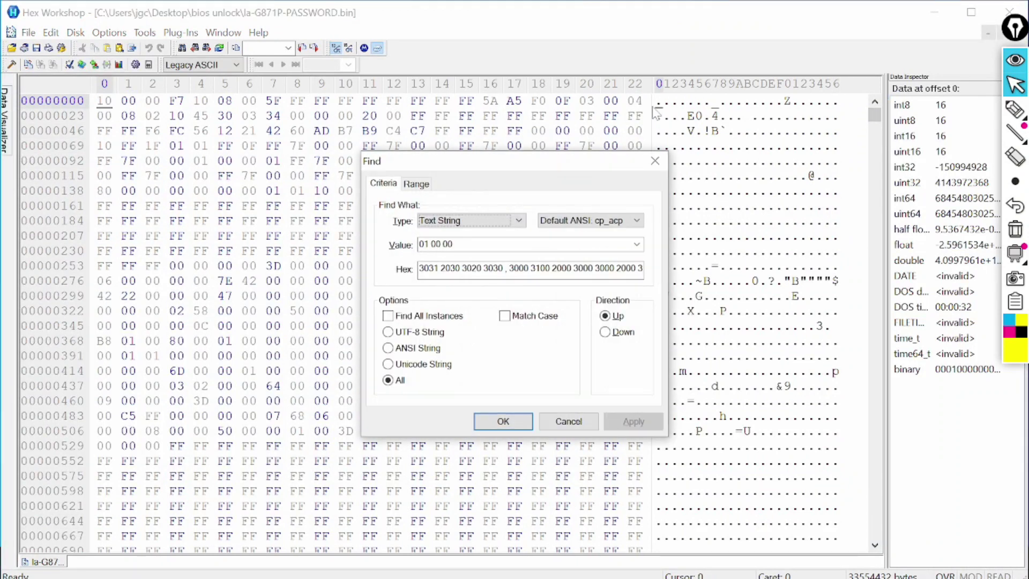
left_click(655, 161)
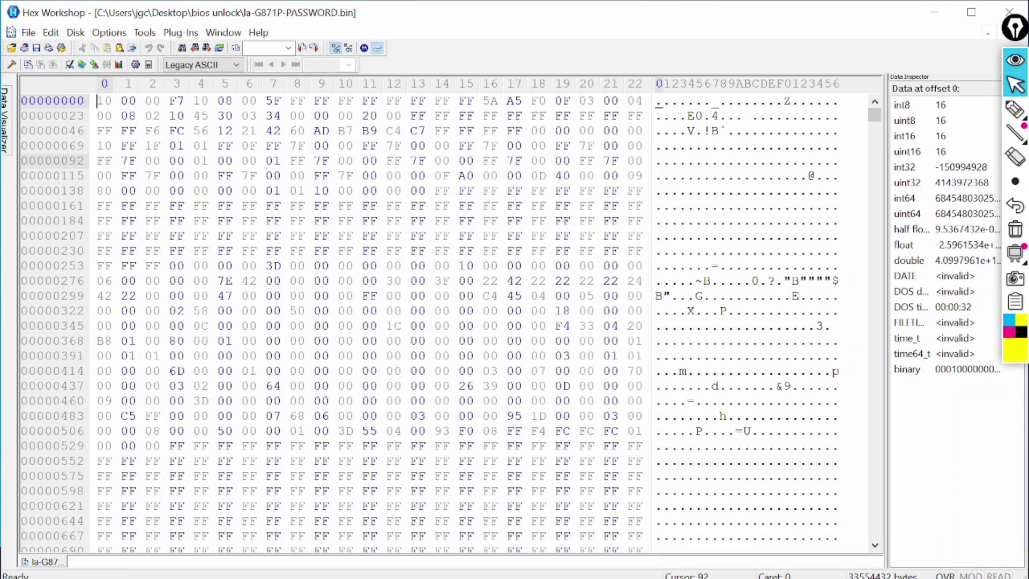
key("ctrl+g")
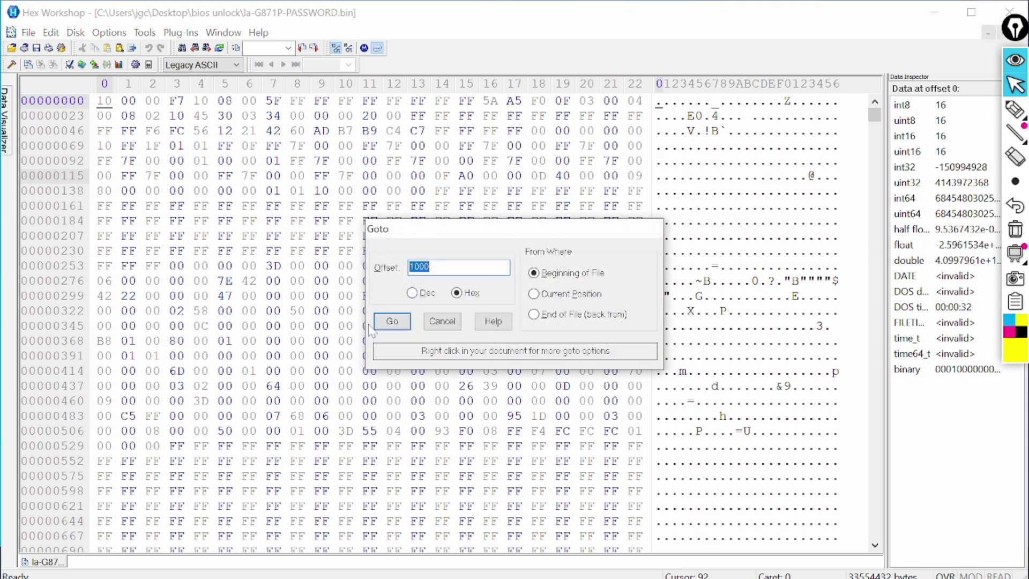
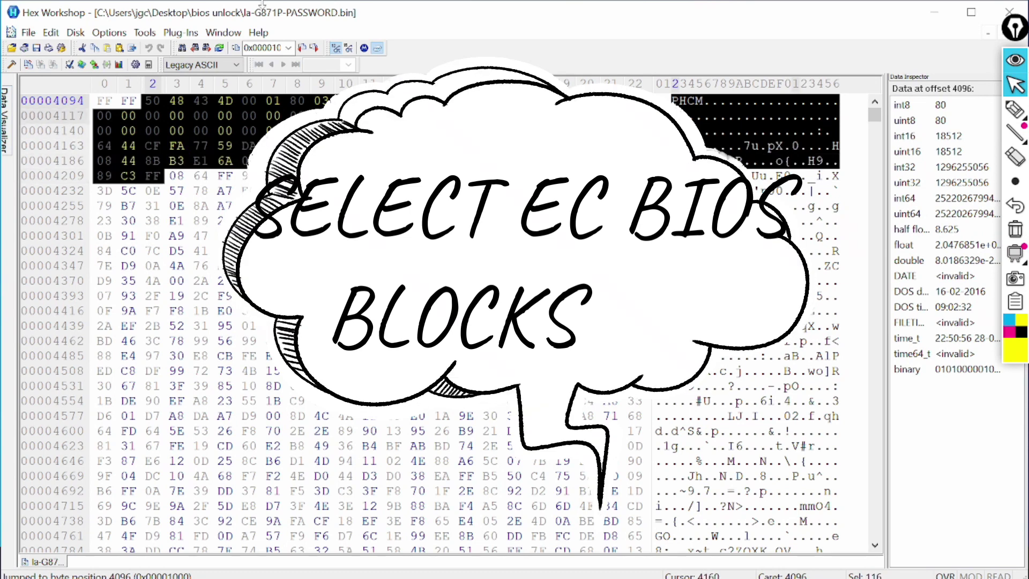
Step: Select the EC region as a block of hex size 100000 from offset 4096 and bring up the editing commands for it
left_click(50, 33)
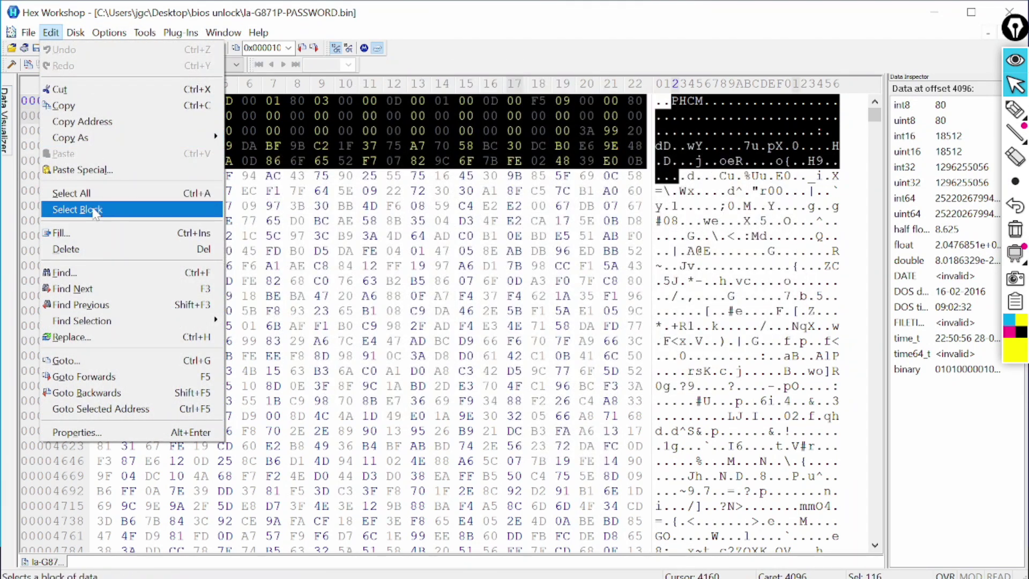
left_click(94, 210)
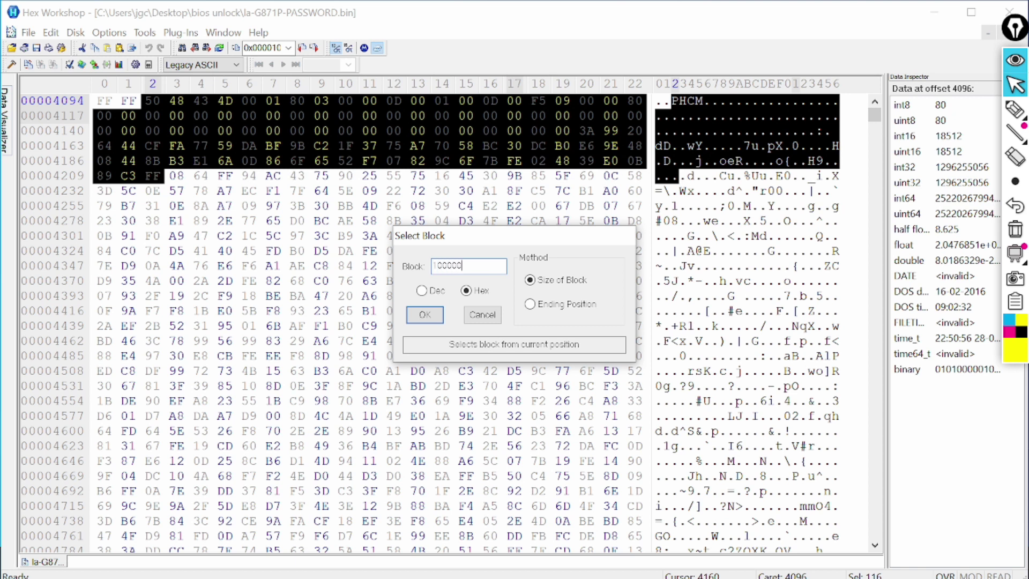
left_click(422, 314)
right_click(424, 247)
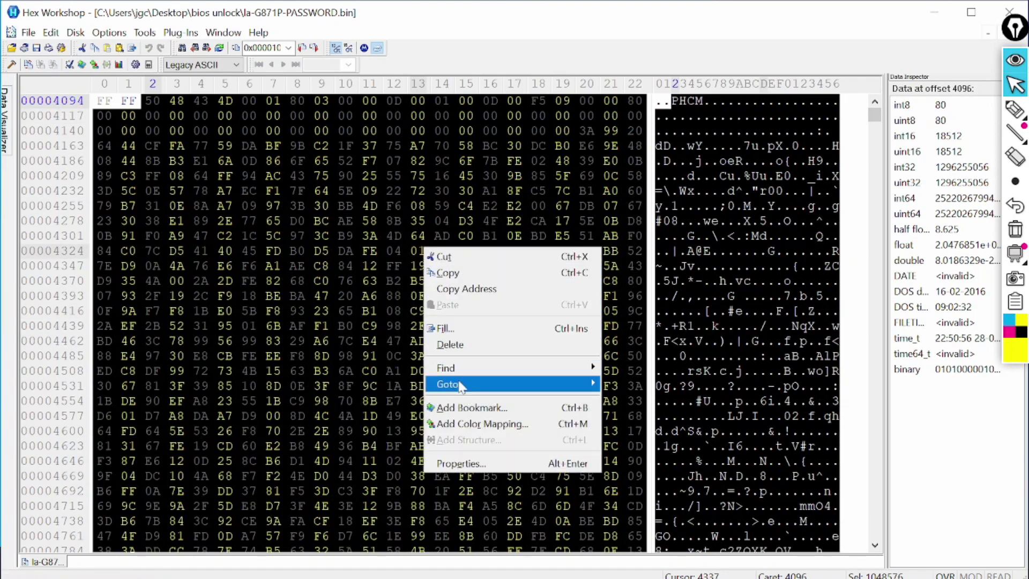
left_click(460, 329)
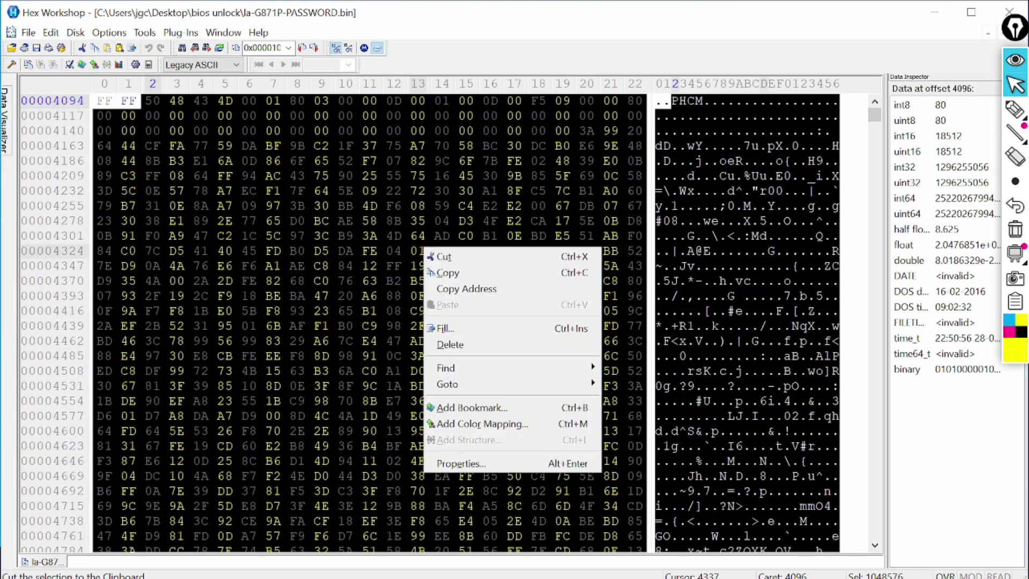
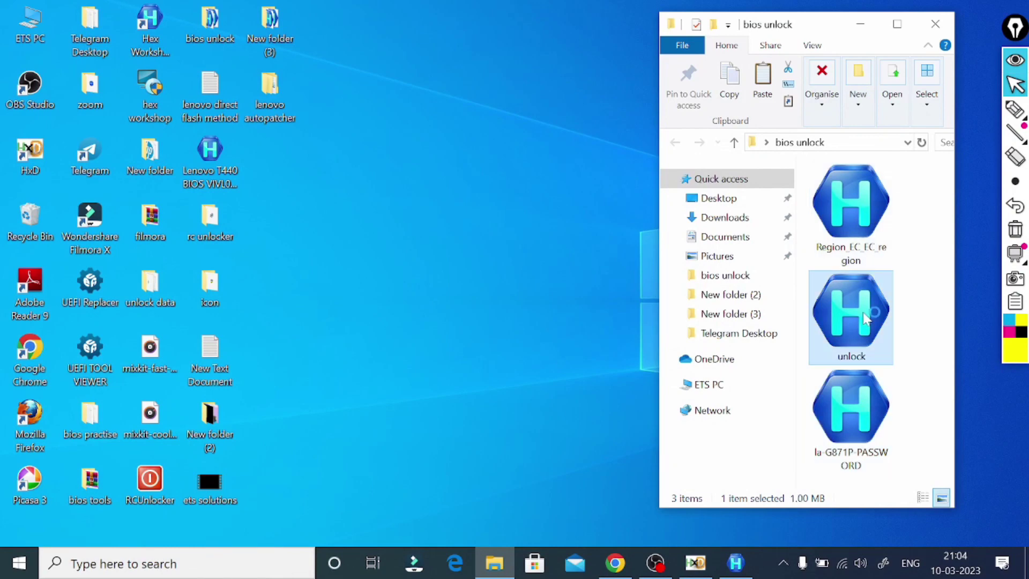
Step: Open the unlock file from the bios unlock folder and copy its entire contents
double_click(866, 317)
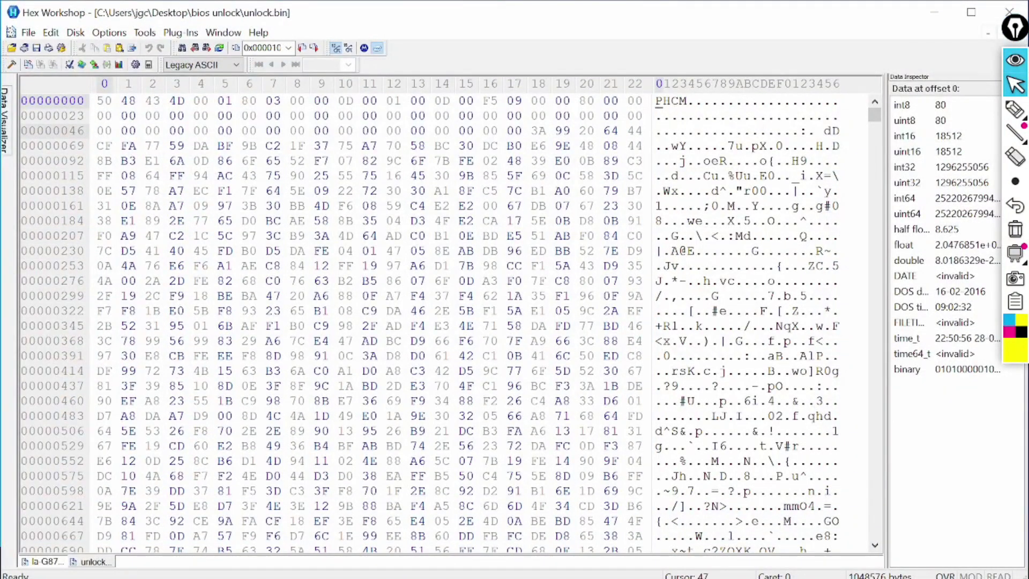
key("ctrl+a")
right_click(468, 206)
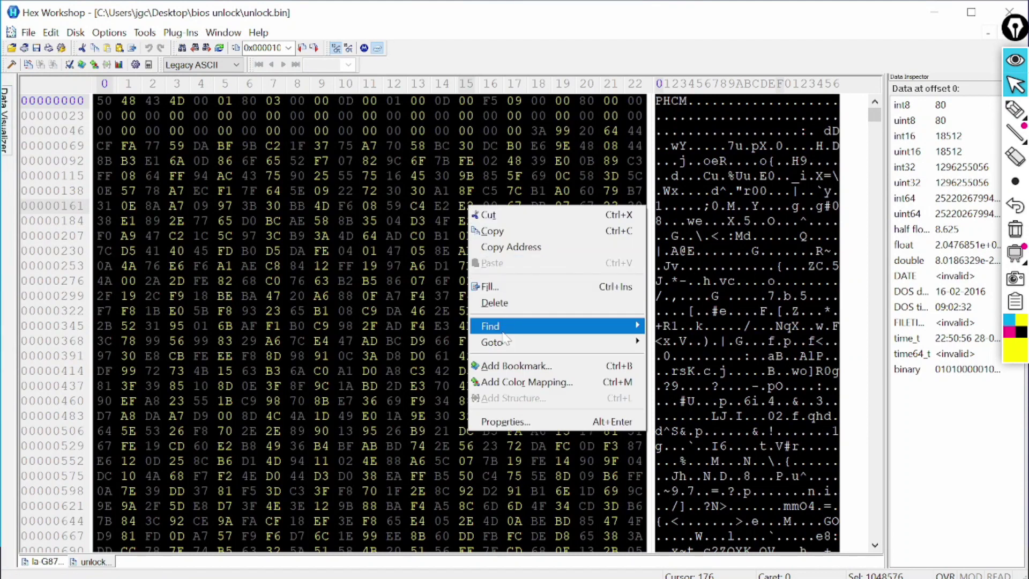
left_click(491, 231)
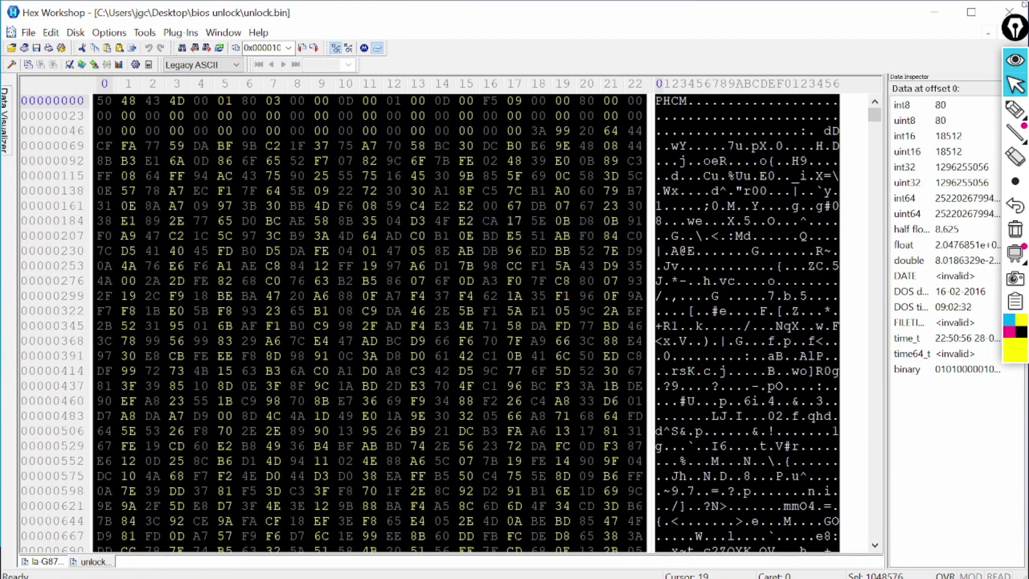
Step: Close the hex editor along with the unlock file and the open image
left_click(933, 11)
mouse_move(737, 561)
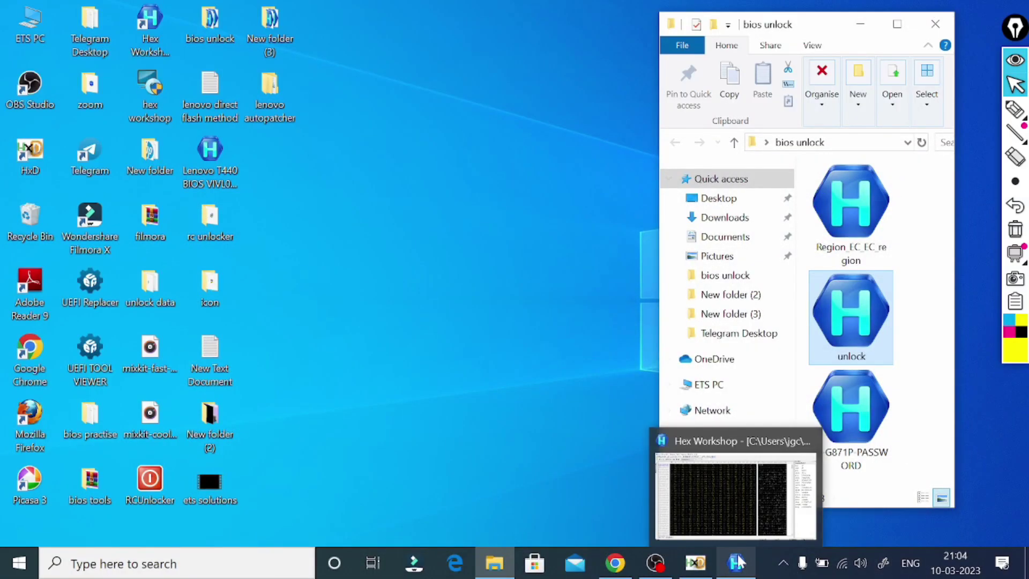
left_click(741, 508)
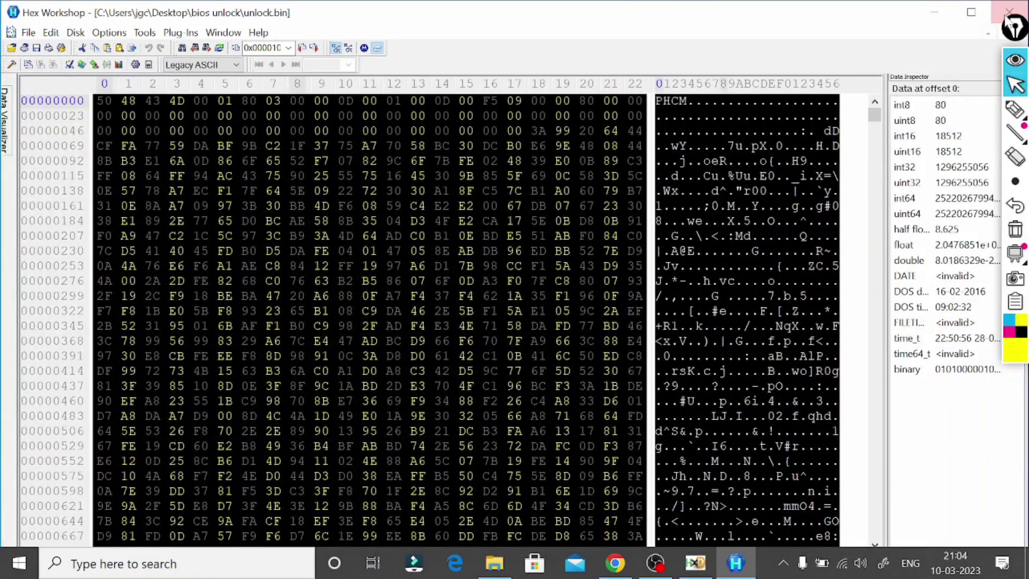
left_click(1007, 8)
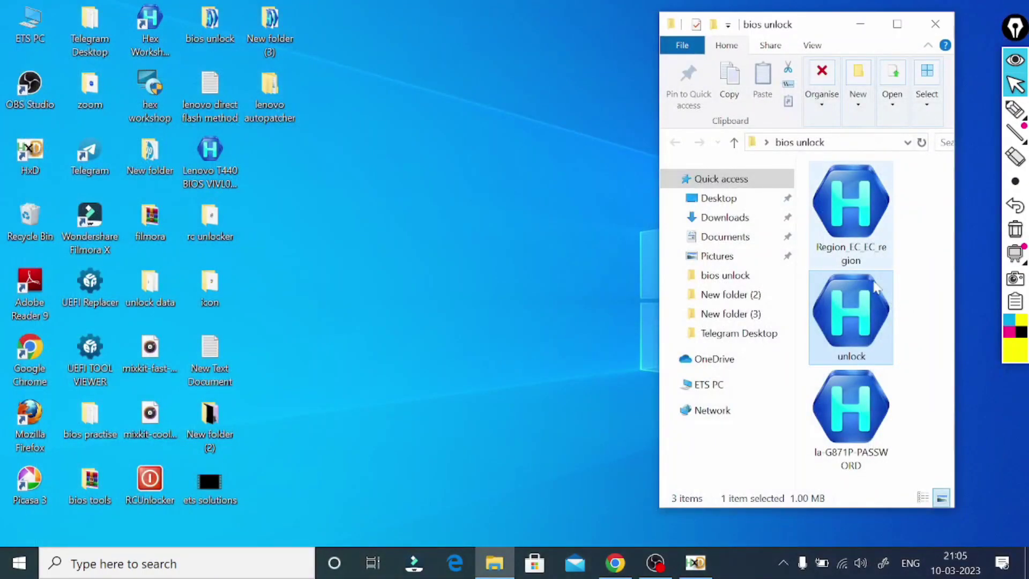
Step: Reopen the la-G871P-PASSWORD image and bring up Goto for hex offset 1000 from the beginning of the file
double_click(851, 413)
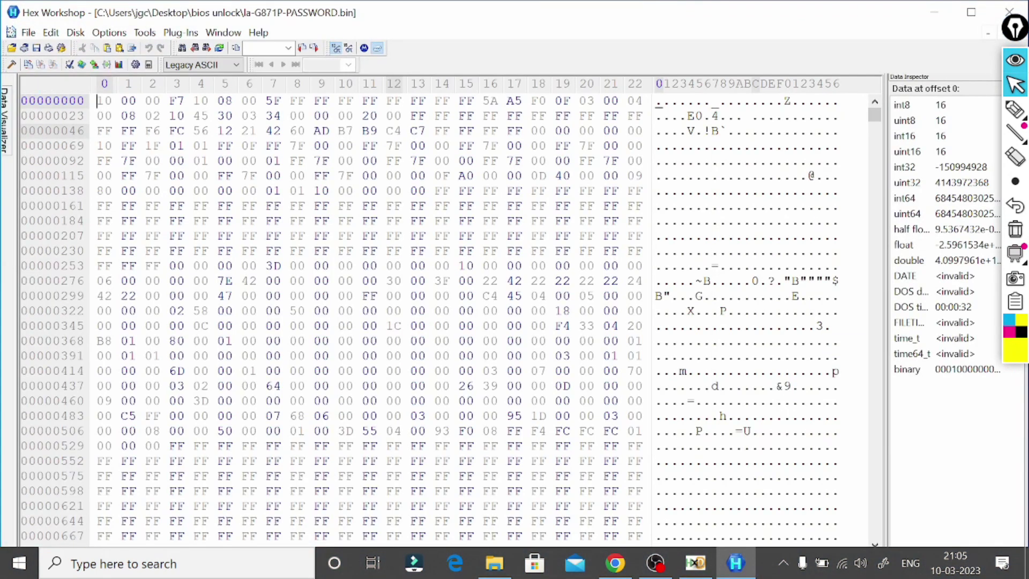
key("ctrl+g")
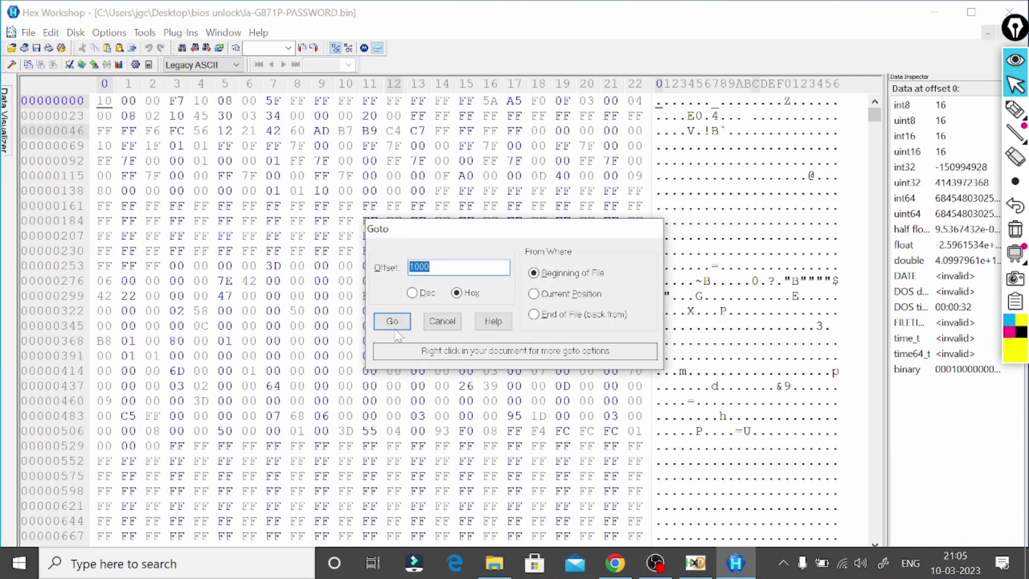
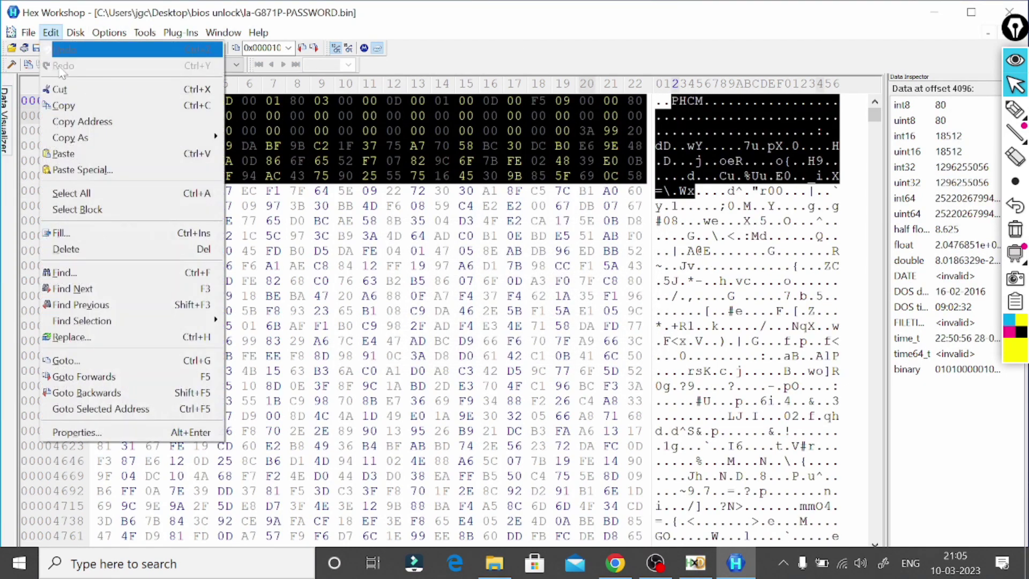
Step: Select a block of hex size 100000 from the current position and paste the copied unlock contents over it
left_click(100, 214)
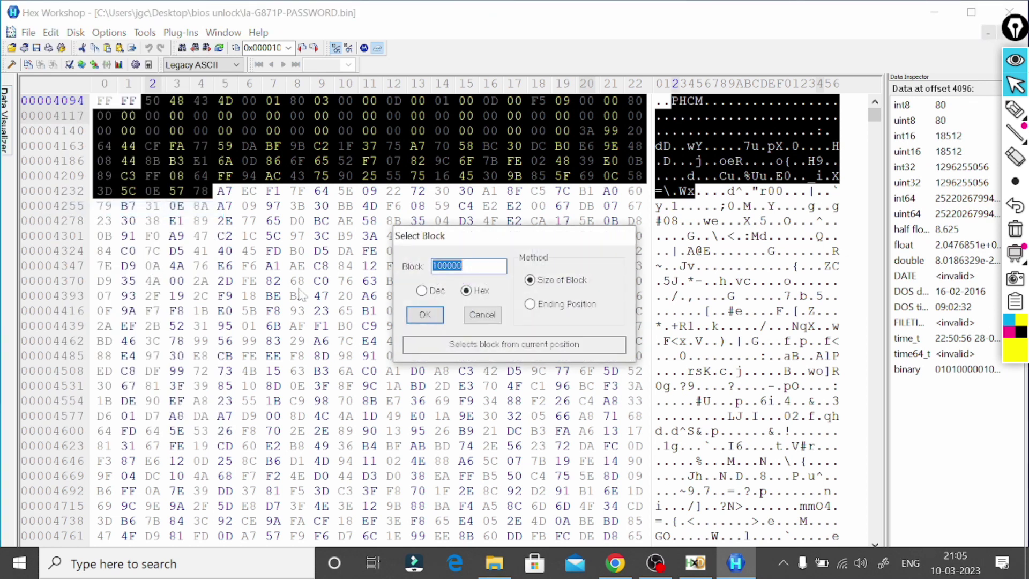
left_click(424, 315)
right_click(454, 268)
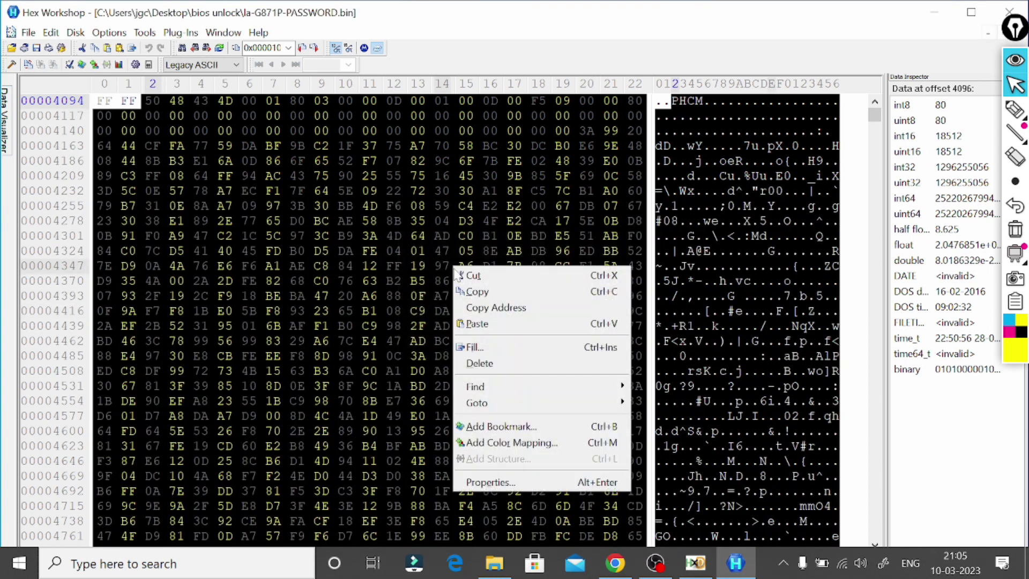
left_click(478, 364)
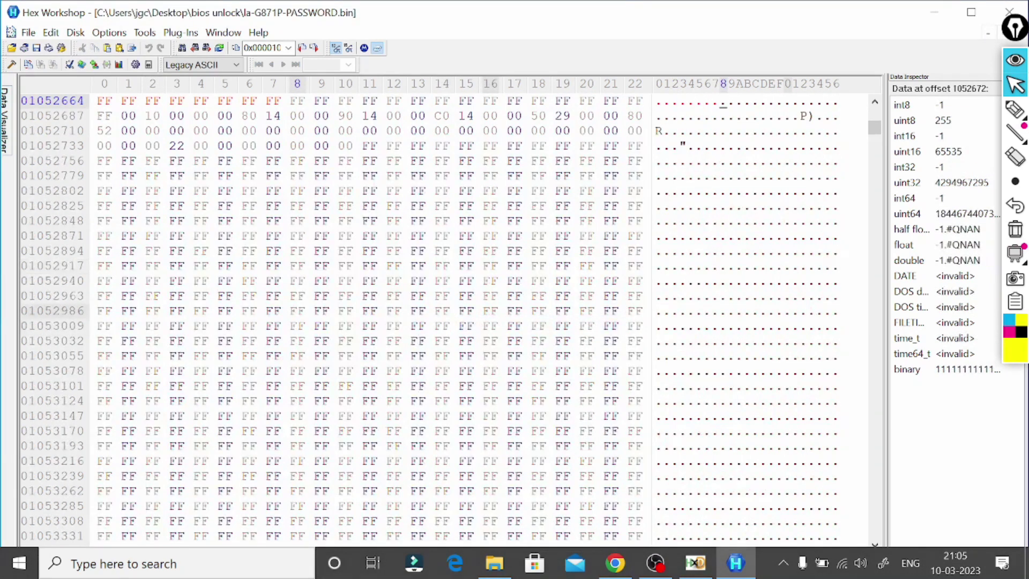
scroll(539, 355, "up", 6)
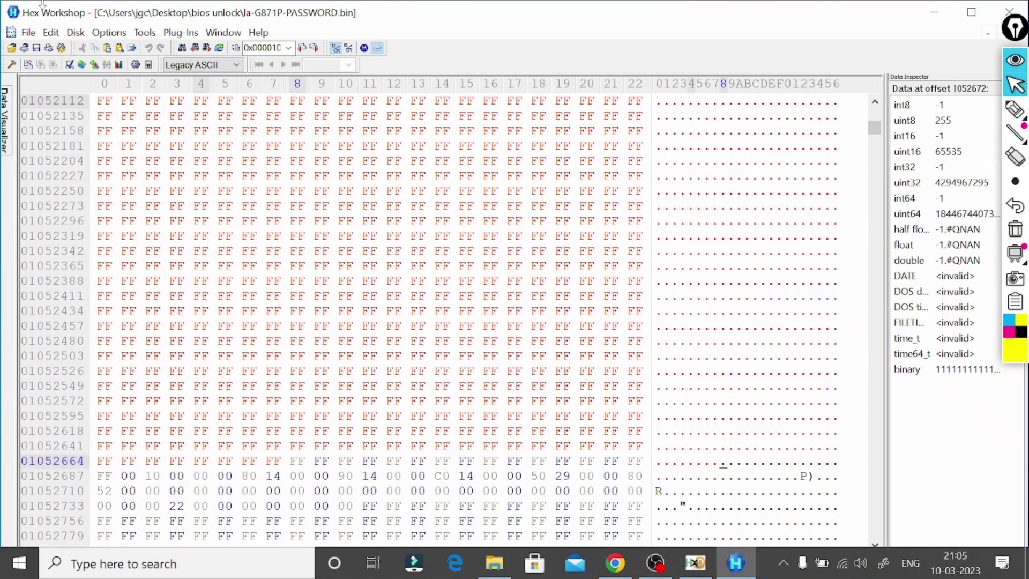
Step: Save the edited image as "la-G871P-PASSWORD unlock.bin" in the bios unlock folder
left_click(29, 34)
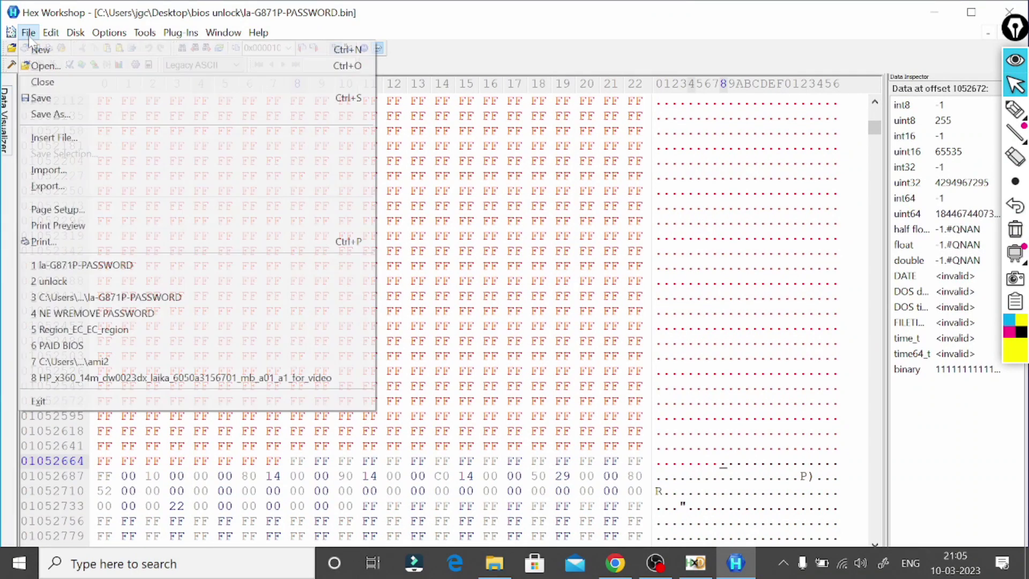
left_click(65, 114)
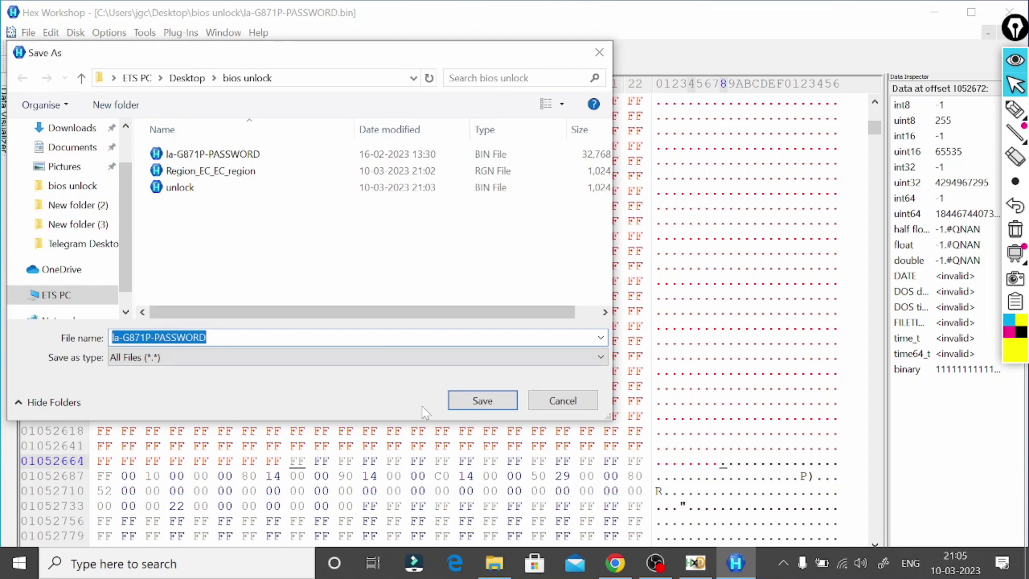
key("Right")
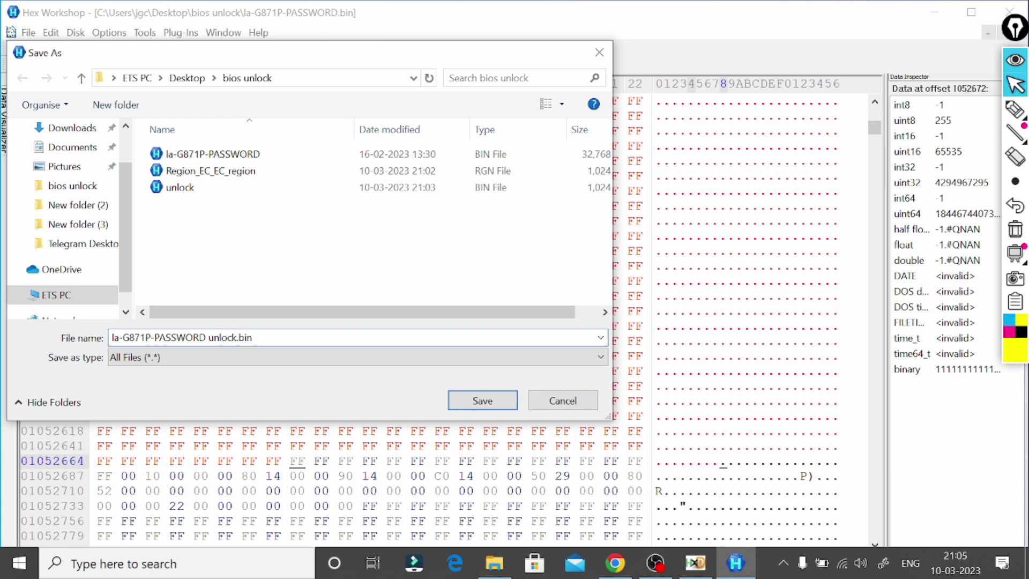
left_click(465, 400)
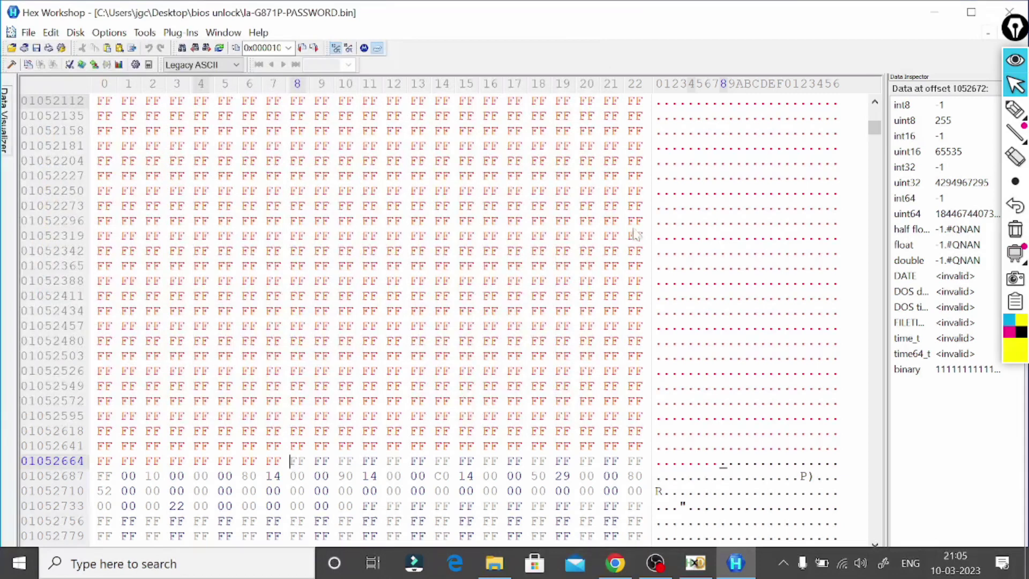
Step: Switch to the maximised bios unlock folder and show the properties of the original la-G871P-PASSWORD file off to one side
left_click(933, 12)
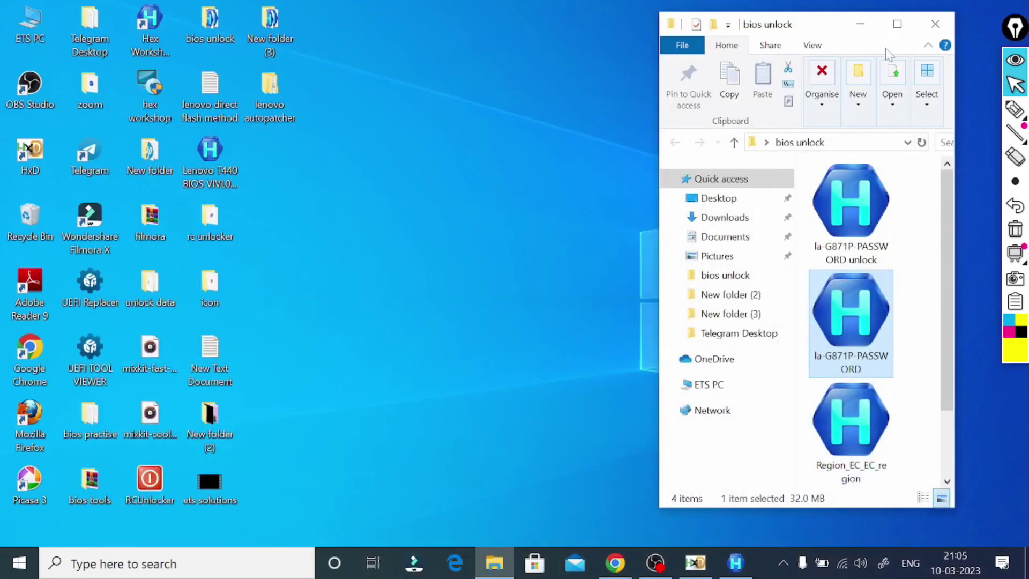
left_click(897, 24)
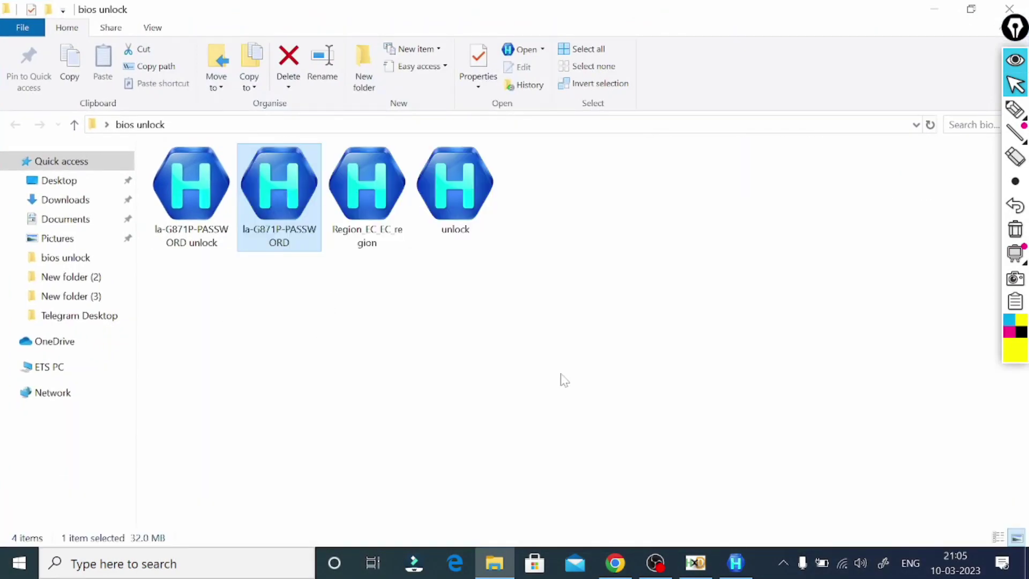
left_click(172, 214)
left_click(265, 208)
right_click(265, 207)
left_click(322, 533)
left_click_drag(407, 144, 814, 84)
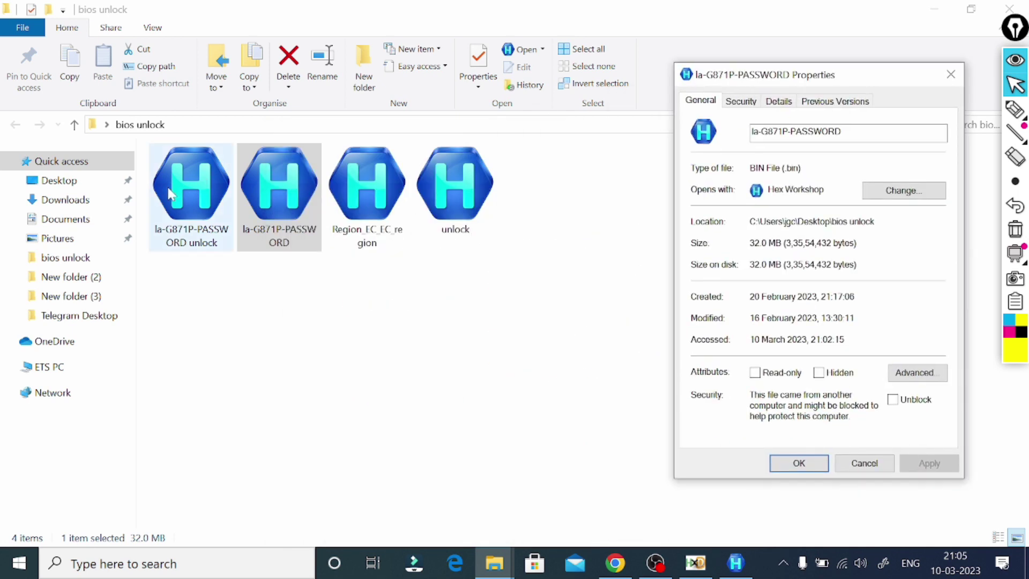
Step: Show the la-G871P-PASSWORD unlock file's properties on the cleared desktop beside the original's to compare the file sizes
left_click(206, 185)
right_click(204, 179)
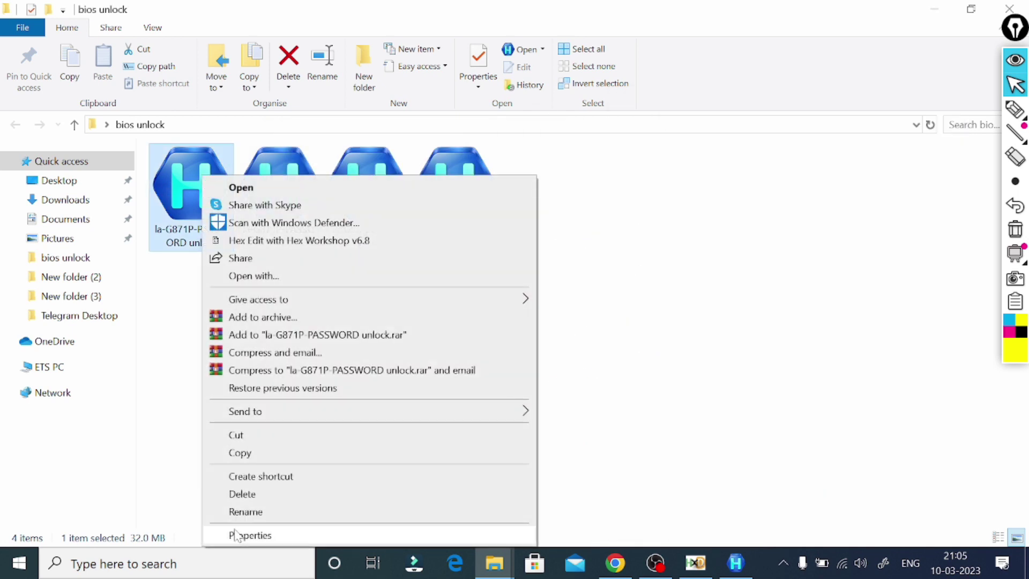
left_click(212, 534)
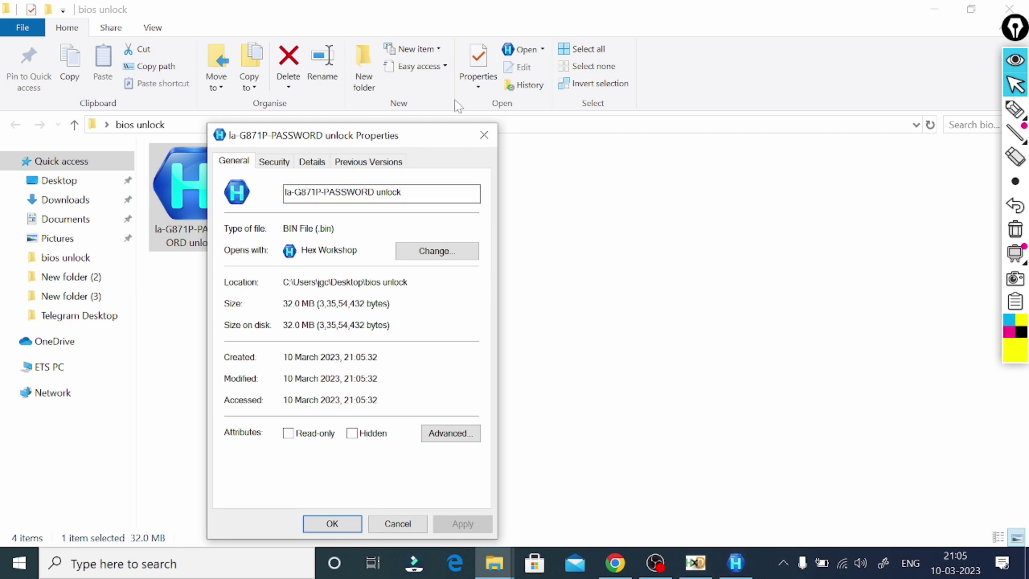
left_click(934, 8)
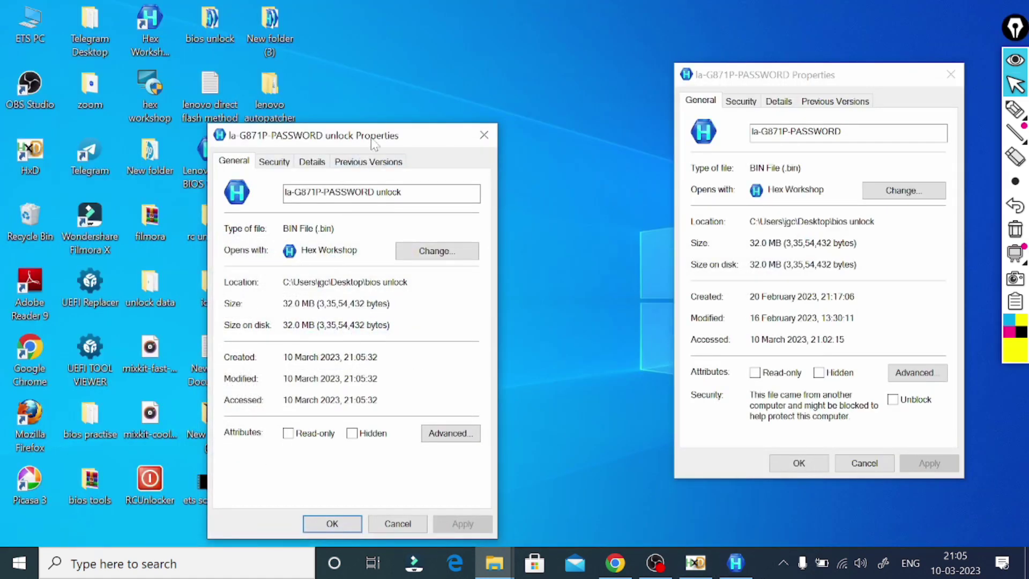
left_click_drag(373, 144, 395, 76)
Step: Circle the disk size in both properties windows with the yellow annotation pen, and add two check marks and an underlined "Done"
left_click(1014, 109)
left_click(940, 110)
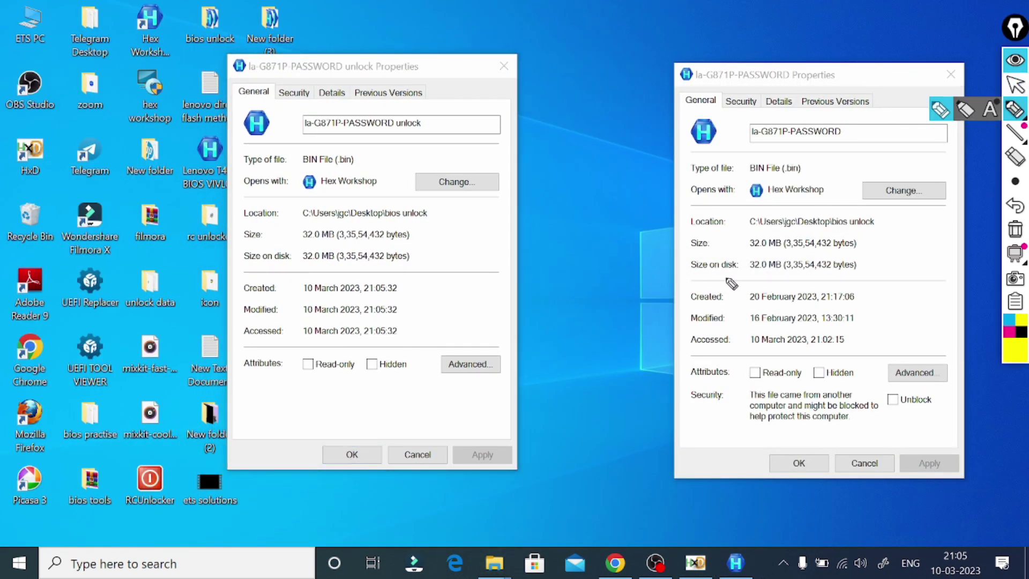
left_click_drag(328, 245, 310, 285)
left_click_drag(279, 209, 395, 166)
left_click_drag(390, 204, 446, 149)
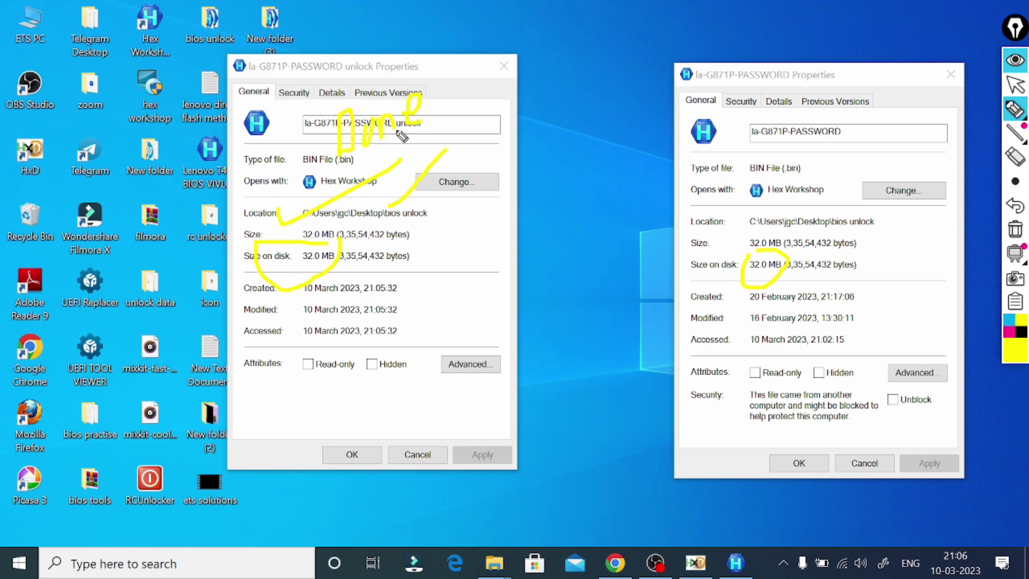
left_click_drag(392, 138, 459, 125)
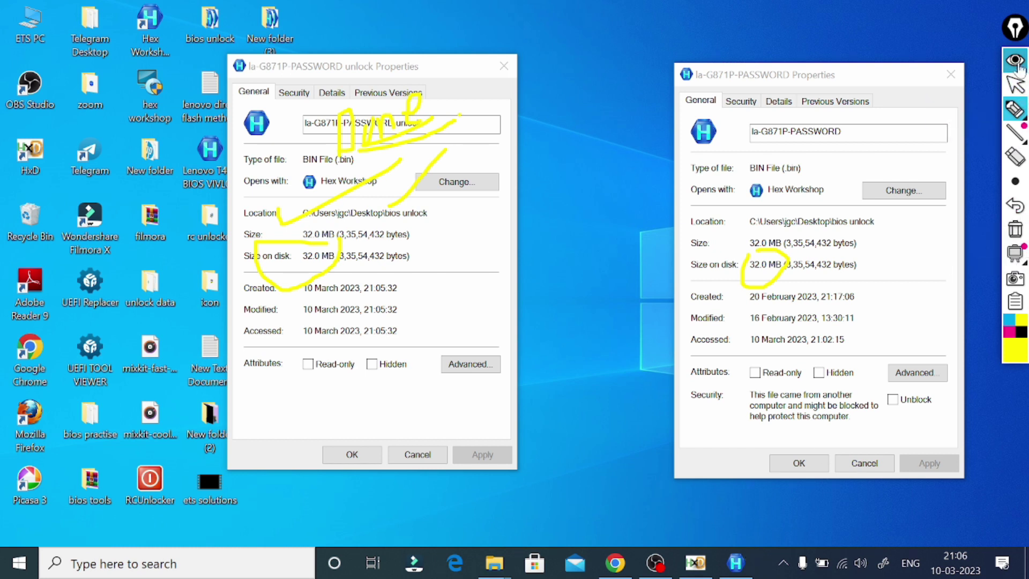
left_click(1015, 84)
left_click(654, 562)
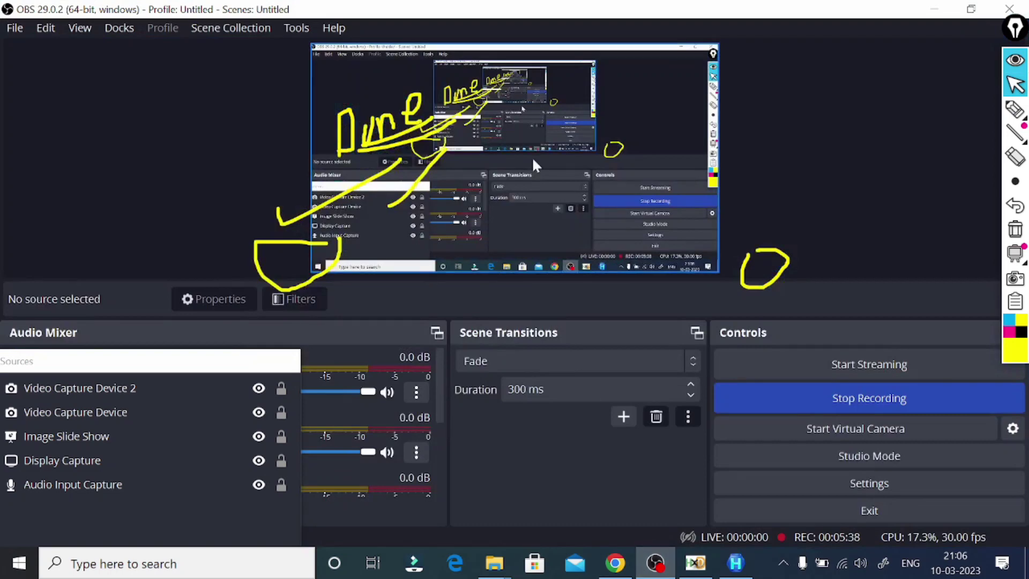